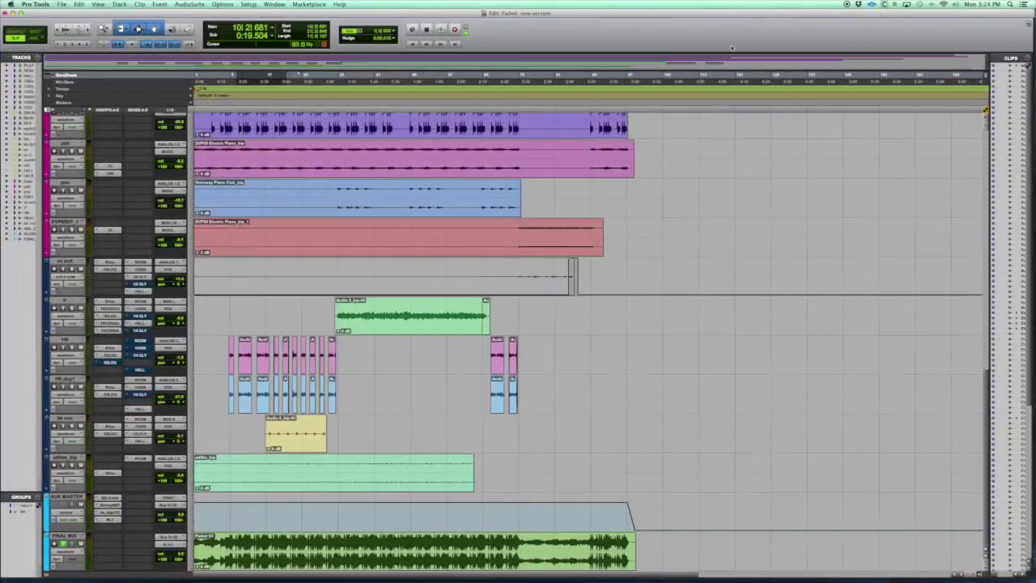
Bring up Drake's Marvins Room in Spotify, play it as a reference, then pause.
{"action": "mouse_move", "coordinate": [180, 568]}
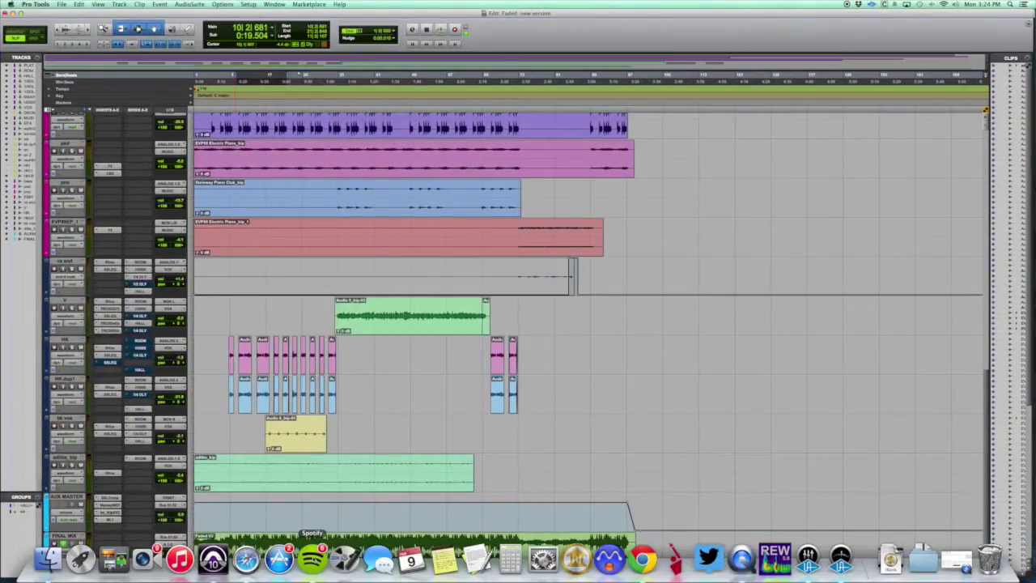
{"action": "left_click", "coordinate": [312, 558]}
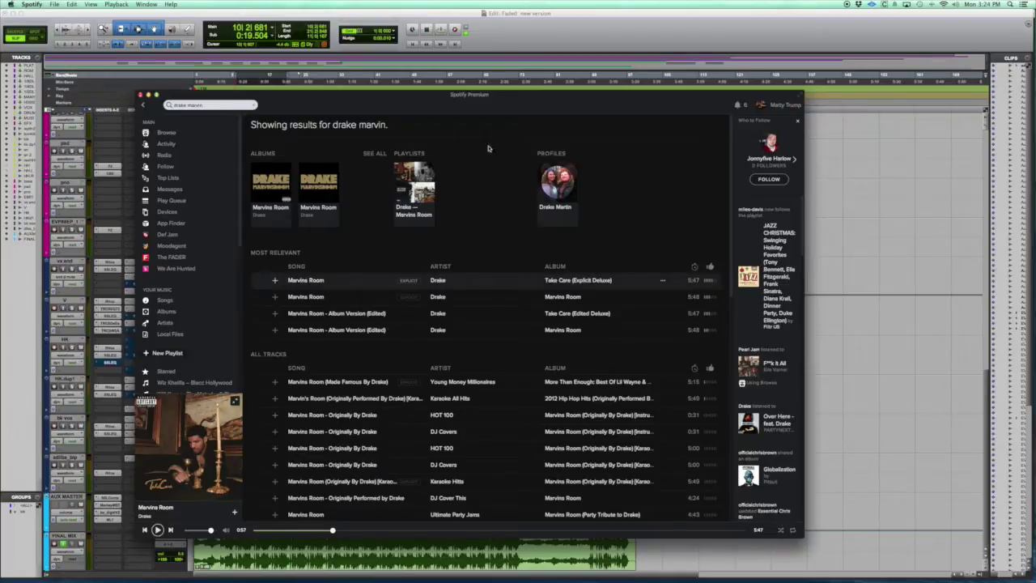
{"action": "left_click_drag", "start_coordinate": [522, 103], "coordinate": [547, 90]}
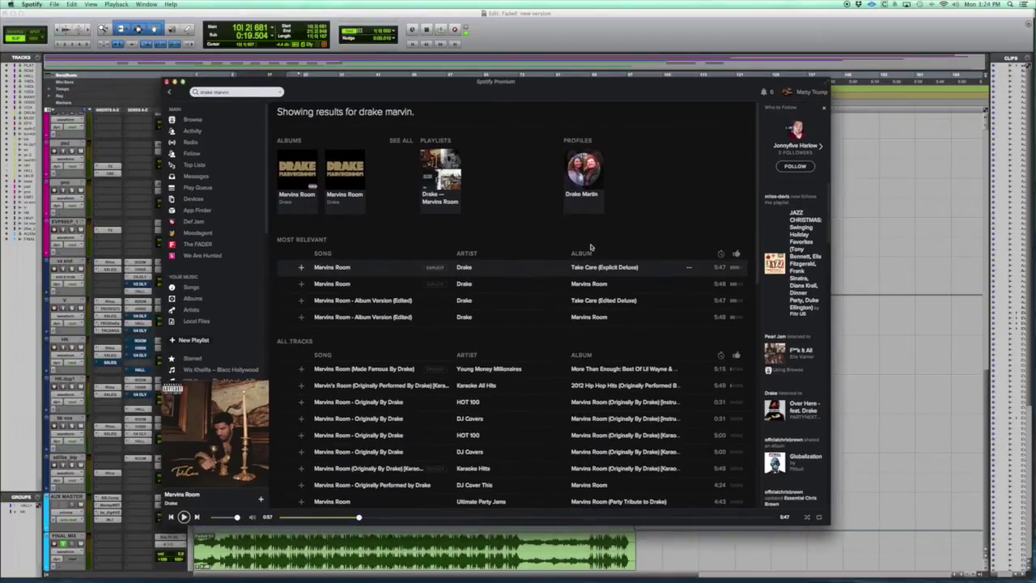
{"action": "left_click", "coordinate": [345, 518]}
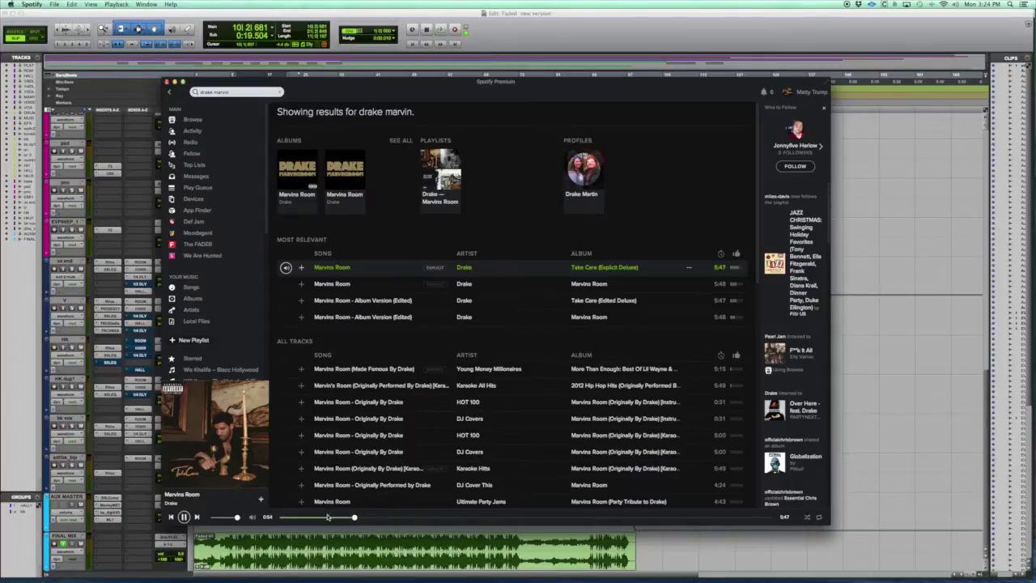
{"action": "key", "text": "space"}
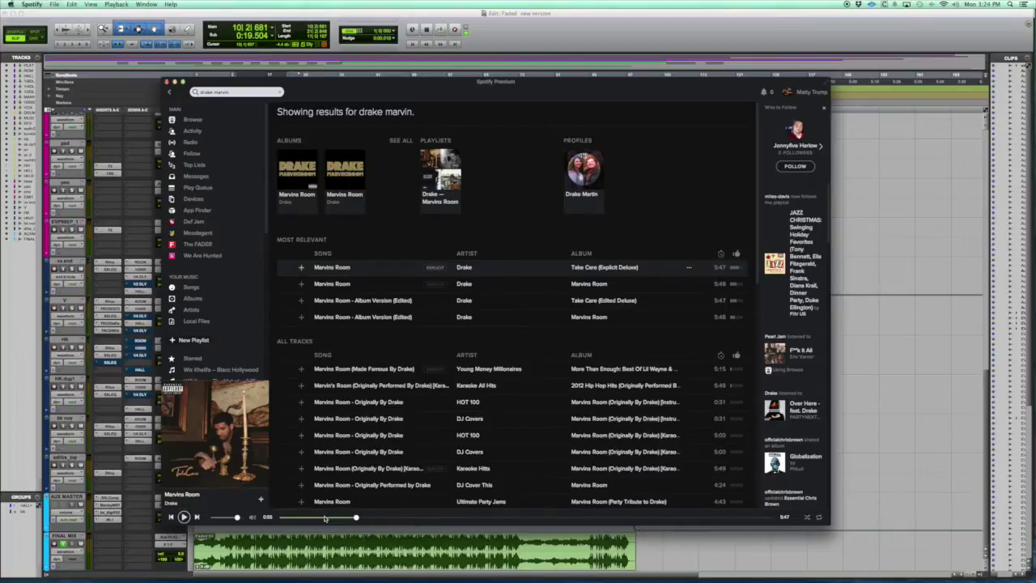
Replay Marvins Room from 0:33, pause it, and return to Pro Tools.
{"action": "left_click", "coordinate": [325, 518]}
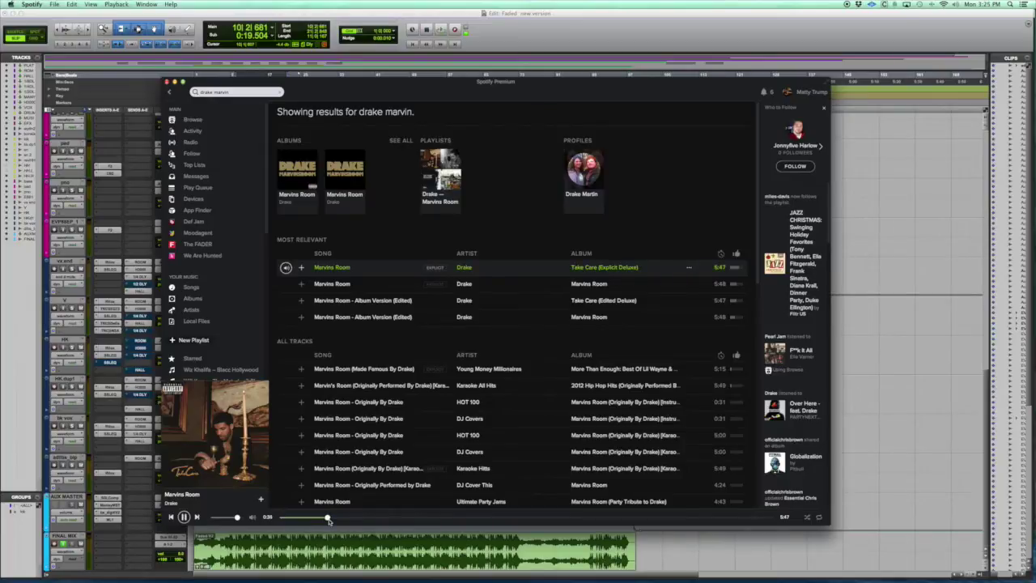
{"action": "key", "text": "space"}
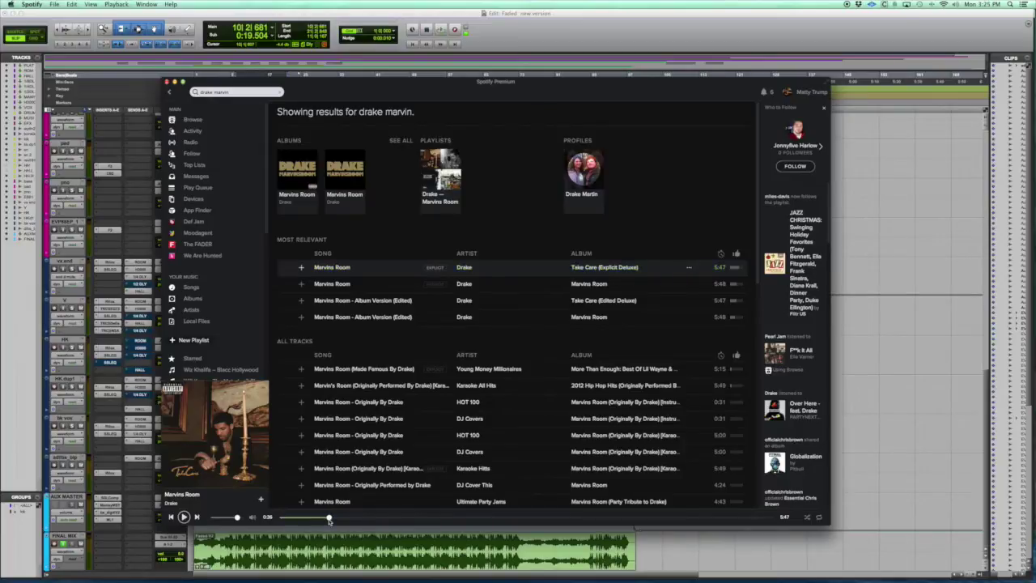
{"action": "left_click", "coordinate": [604, 52]}
Zoom the Faded session timeline in around the vocal clips.
{"action": "left_click", "coordinate": [241, 306]}
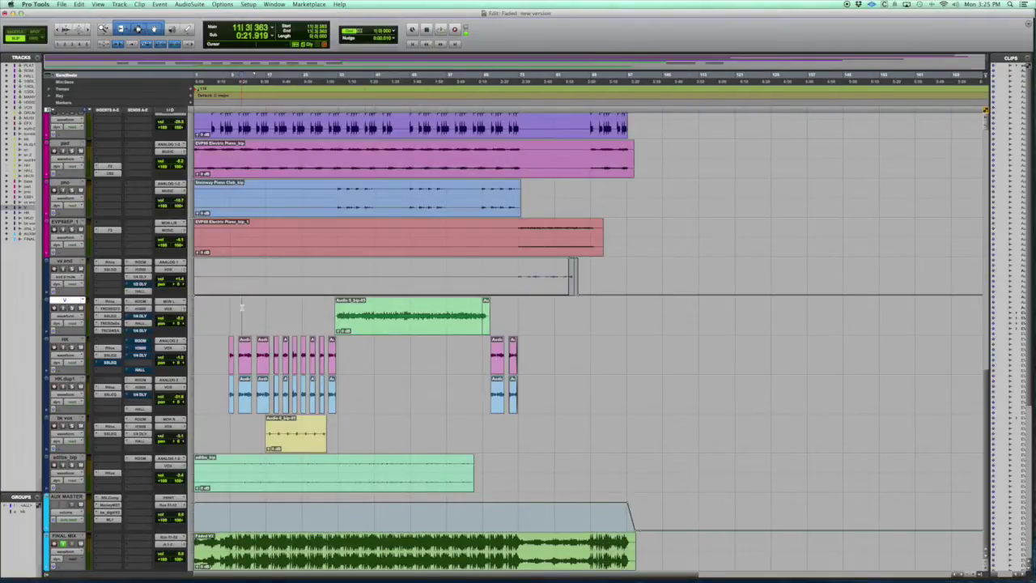
{"action": "key", "text": "super+bracketright"}
{"action": "key", "text": "super+bracketright"}
{"action": "left_click", "coordinate": [405, 356]}
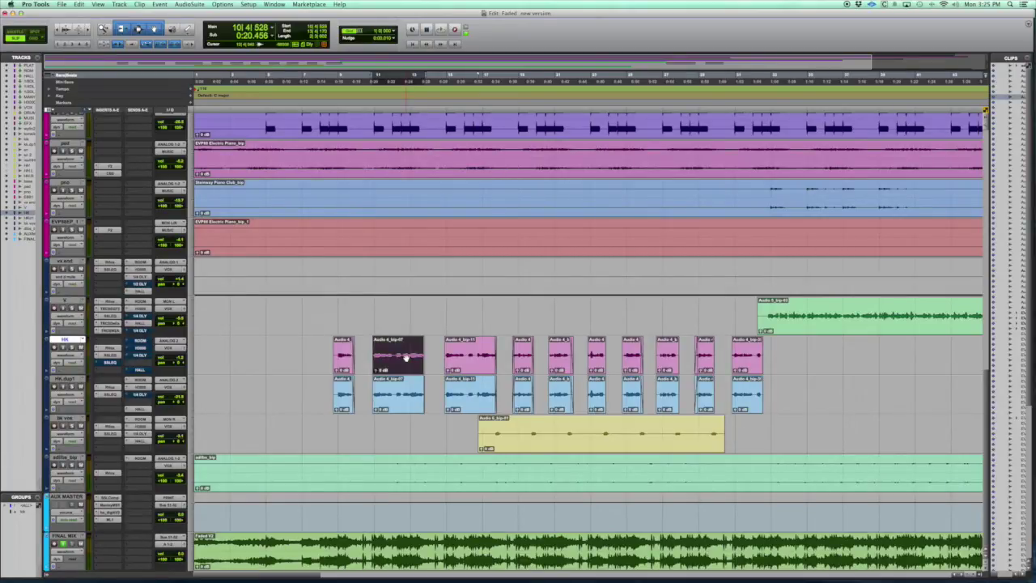
Play back the vocal section, then bring up the vocal's 1/4 DLY send.
{"action": "left_click", "coordinate": [254, 329]}
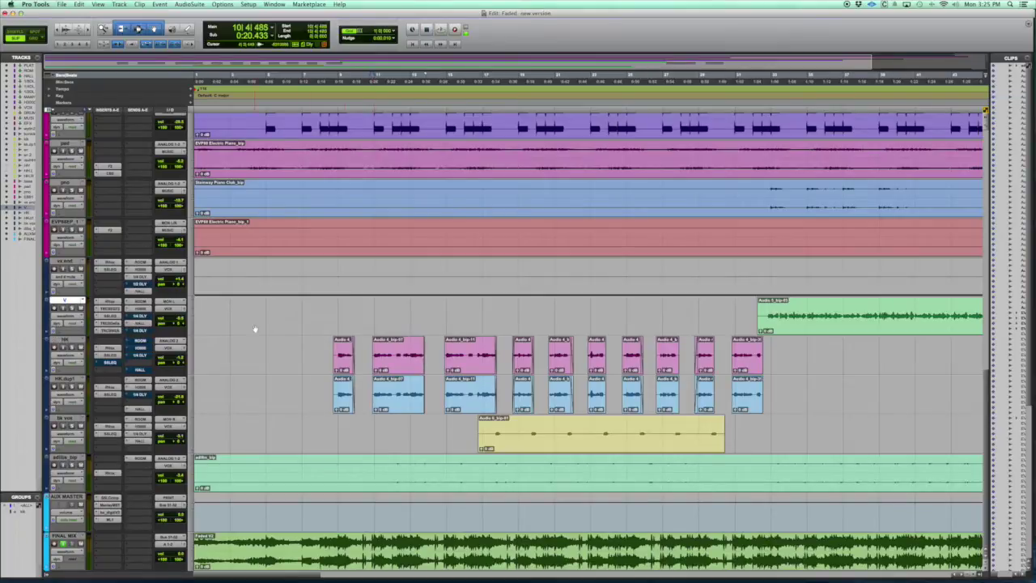
{"action": "key", "text": "space"}
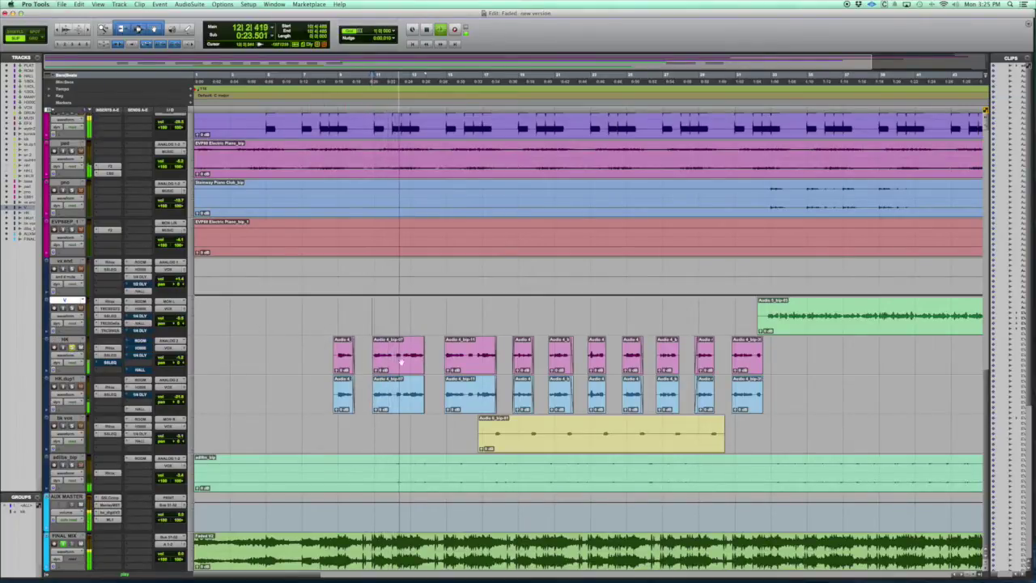
{"action": "left_click", "coordinate": [400, 362]}
{"action": "left_click", "coordinate": [373, 308]}
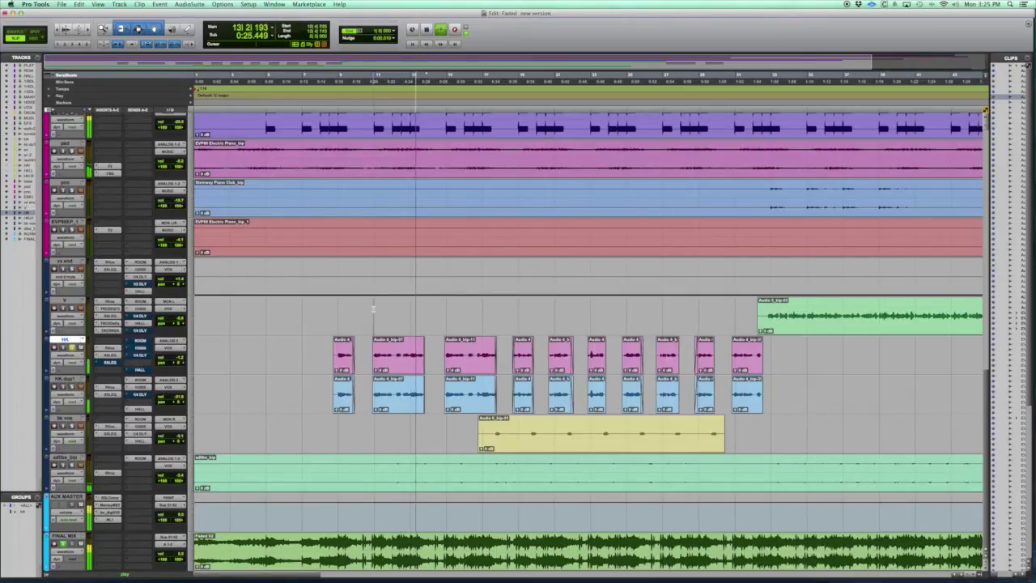
{"action": "key", "text": "space"}
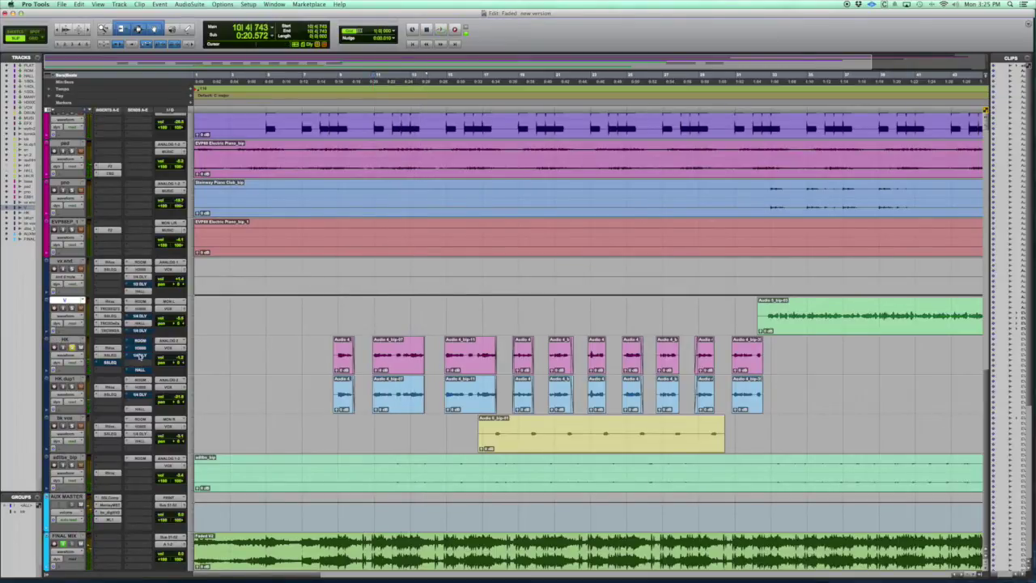
{"action": "left_click", "coordinate": [139, 356]}
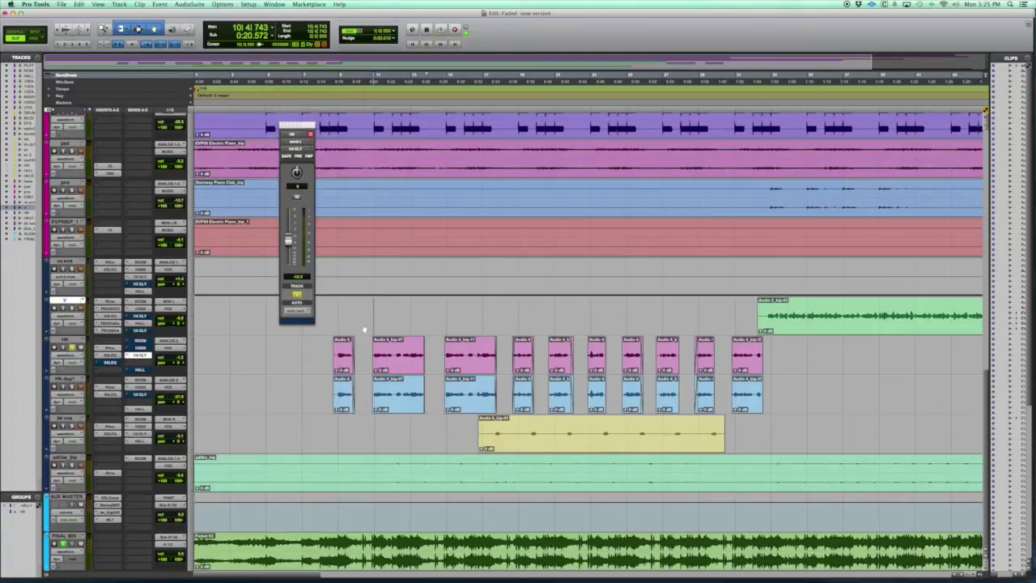
Play the vocal section twice to hear the 1/4 DLY delay send.
{"action": "key", "text": "space"}
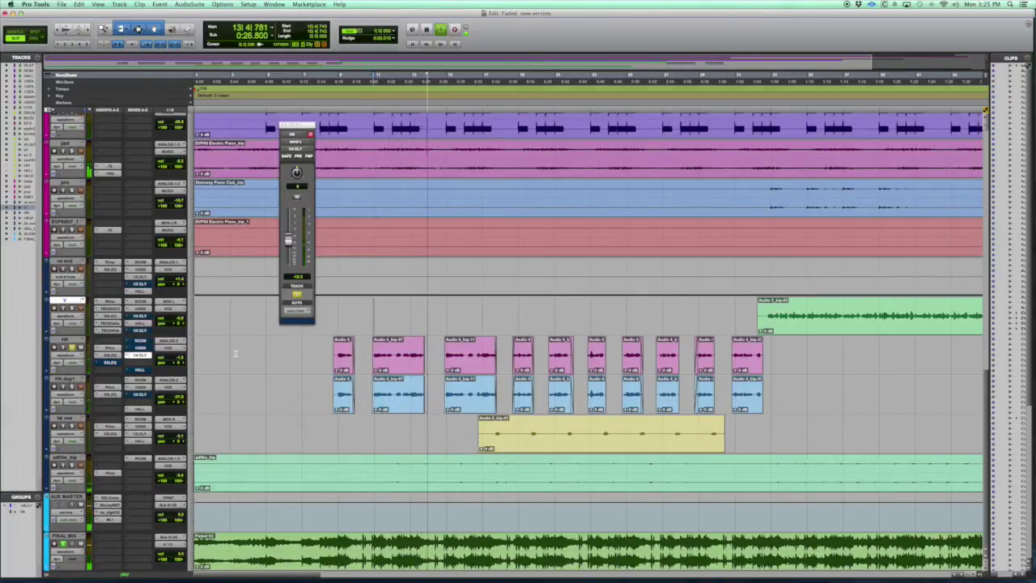
{"action": "key", "text": "space"}
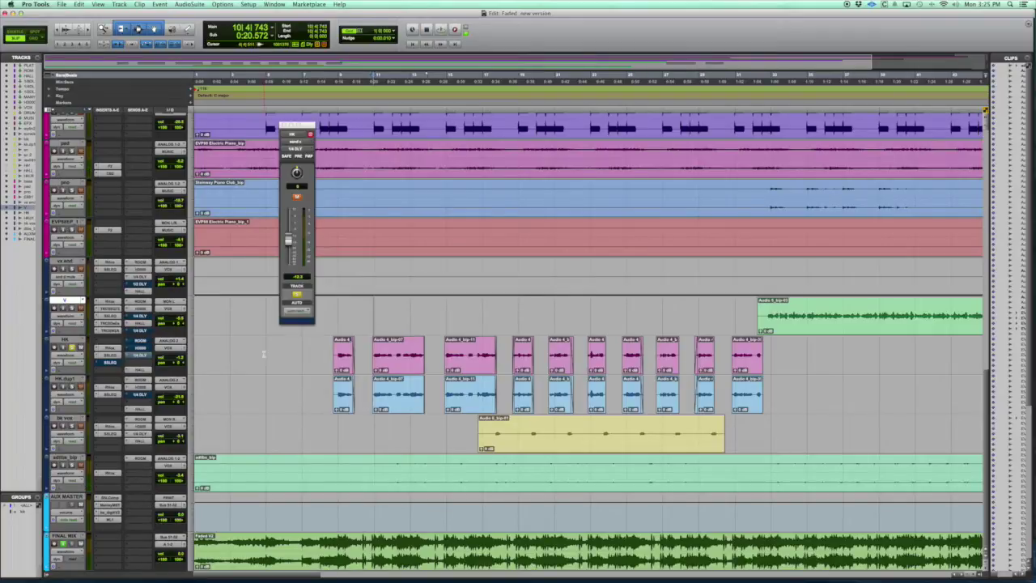
{"action": "key", "text": "space"}
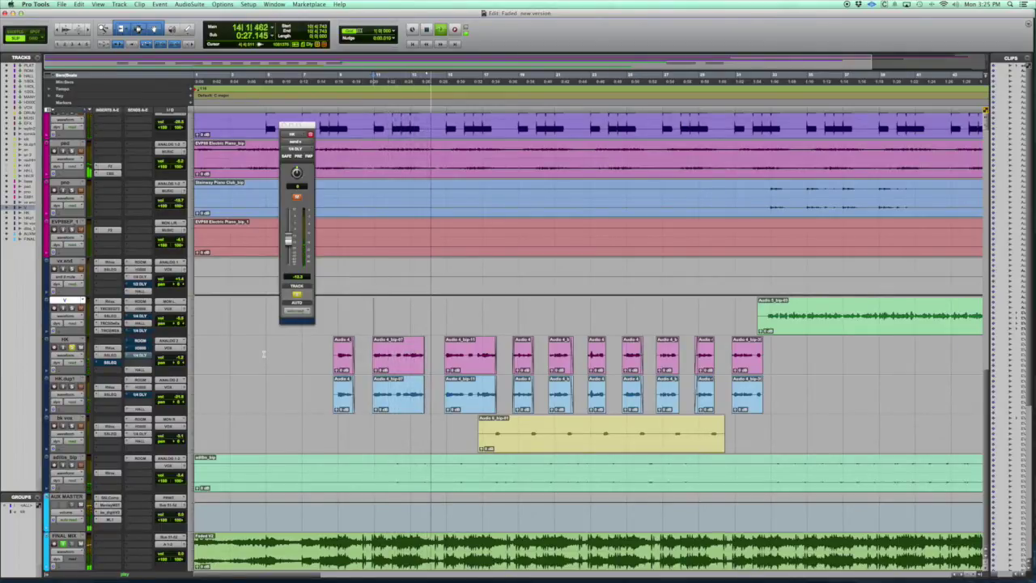
{"action": "key", "text": "space"}
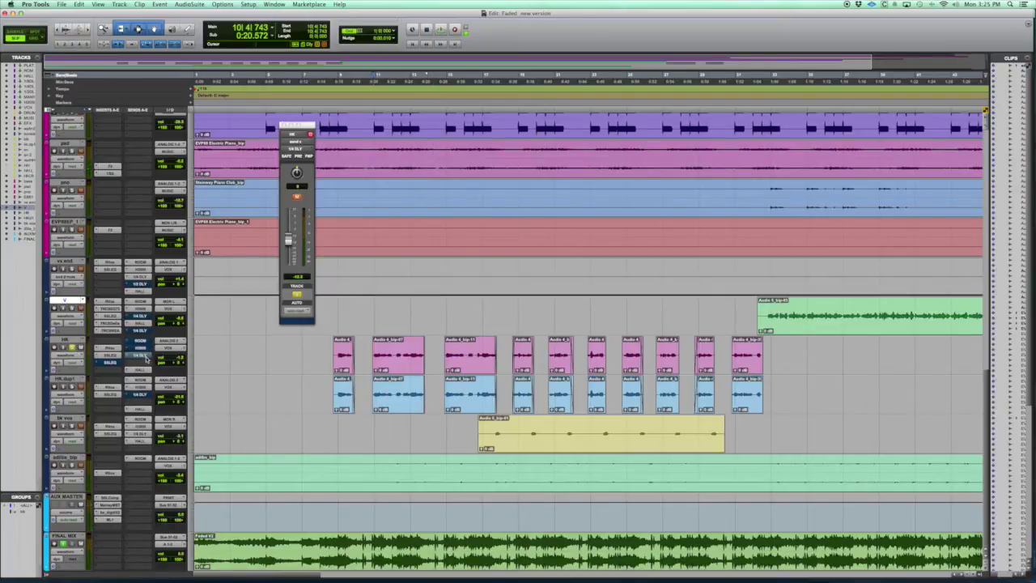
Check the vocal's HALL reverb send, then switch back to the 1/4 DLY send and close it.
{"action": "left_click", "coordinate": [144, 370]}
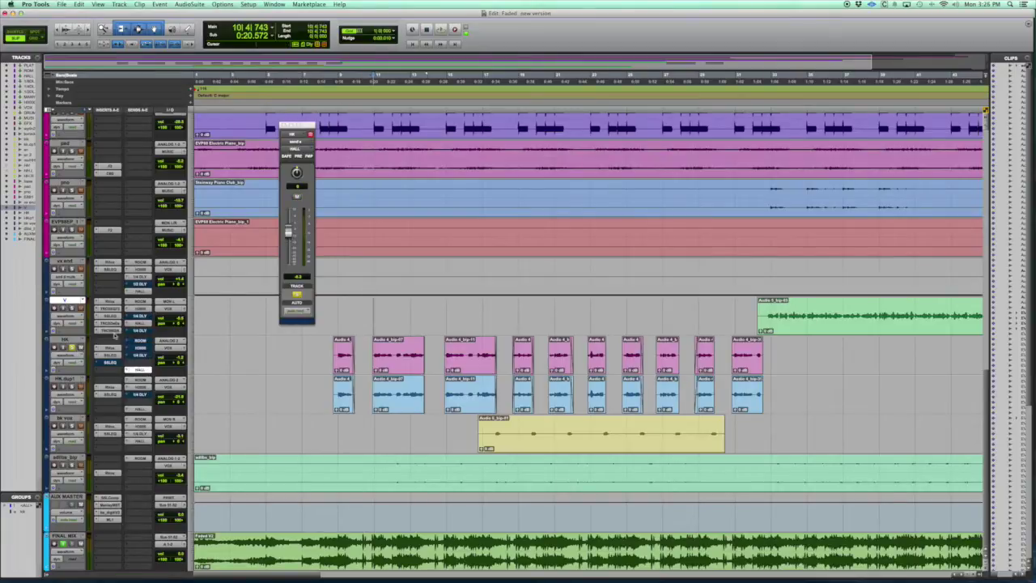
{"action": "scroll", "coordinate": [214, 347], "scroll_direction": "up", "scroll_amount": 6}
{"action": "scroll", "coordinate": [229, 340], "scroll_direction": "down", "scroll_amount": 8}
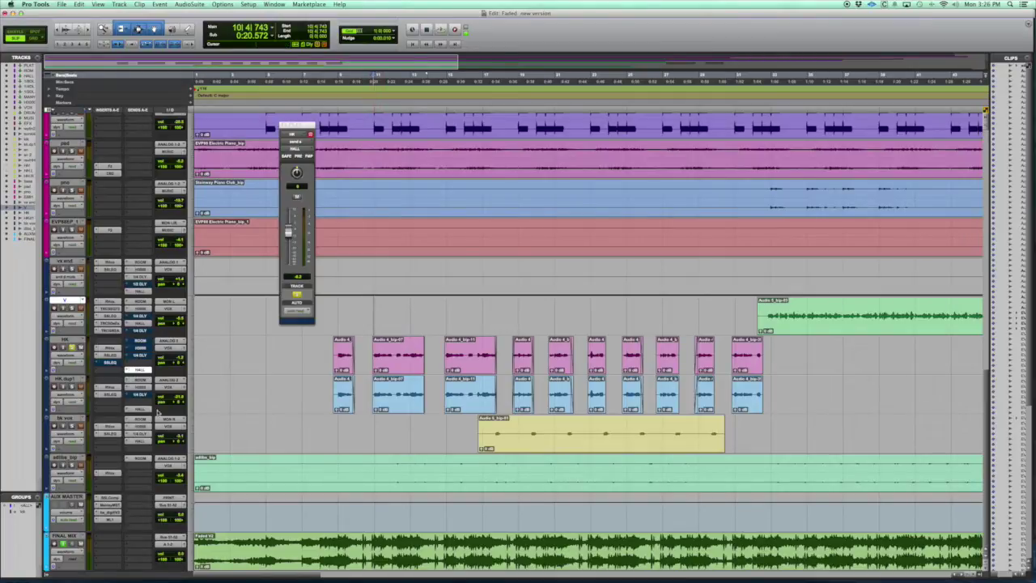
{"action": "left_click", "coordinate": [143, 371]}
{"action": "left_click", "coordinate": [145, 357]}
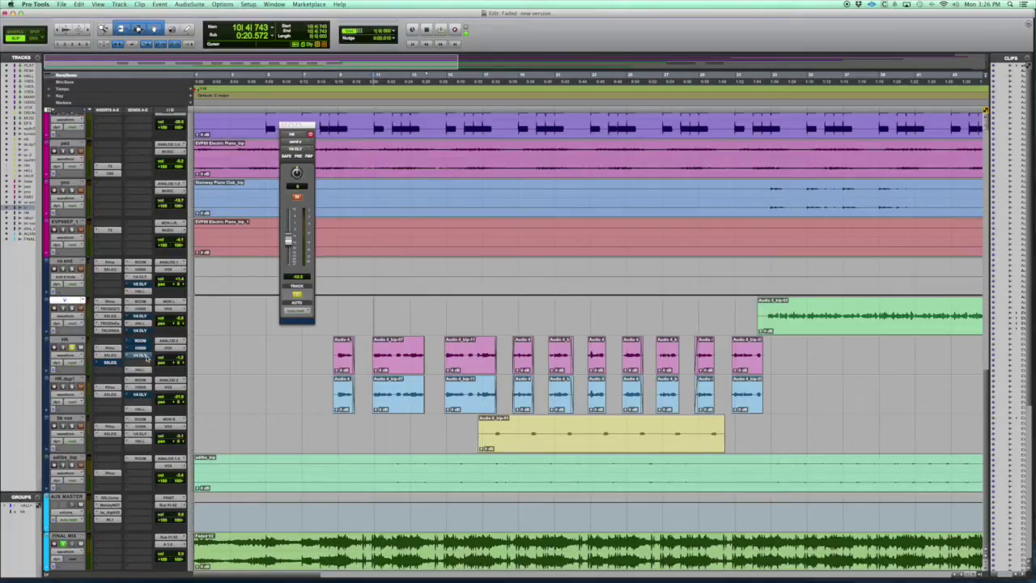
{"action": "left_click", "coordinate": [146, 357]}
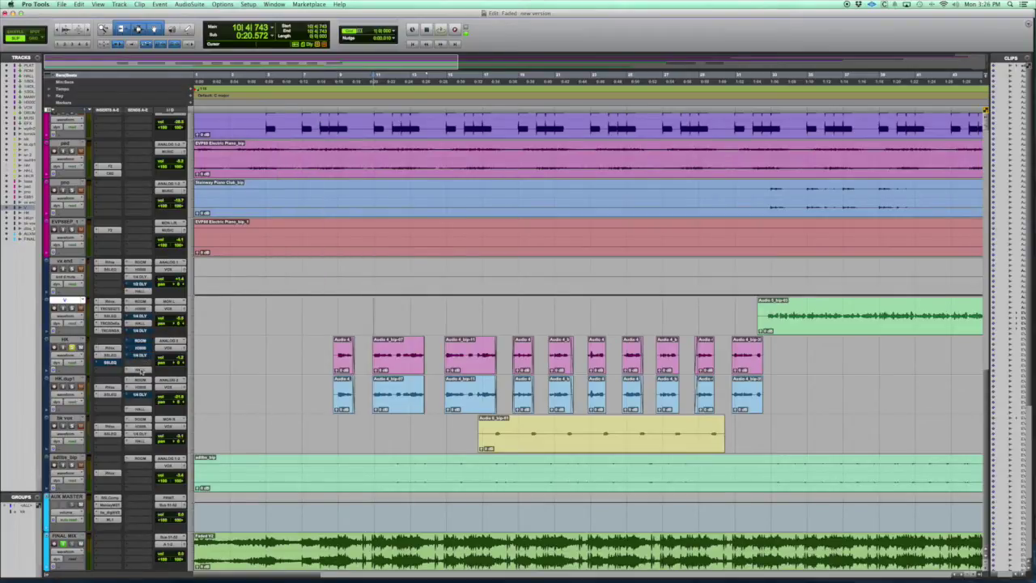
During playback, raise the HK vocal's 1/4 DLY send level from -10.2 to -7.6 dB.
{"action": "key", "text": "space"}
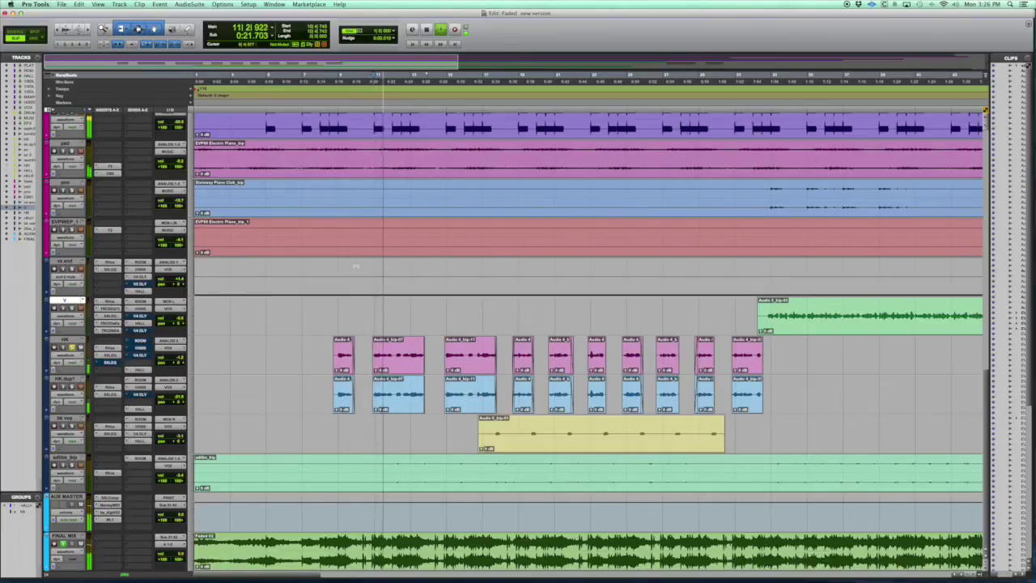
{"action": "key", "text": "space"}
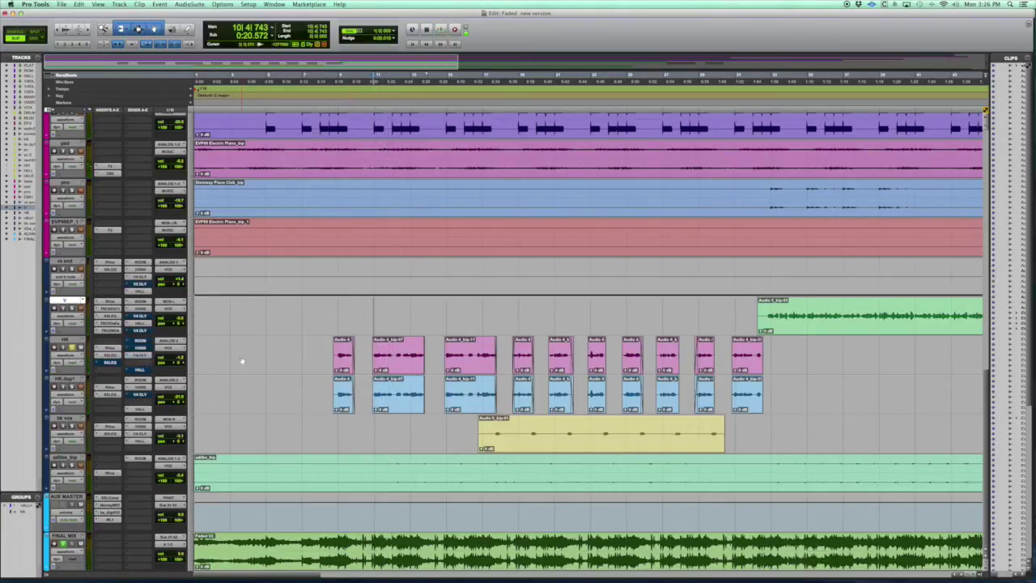
{"action": "key", "text": "space"}
{"action": "key", "text": "space"}
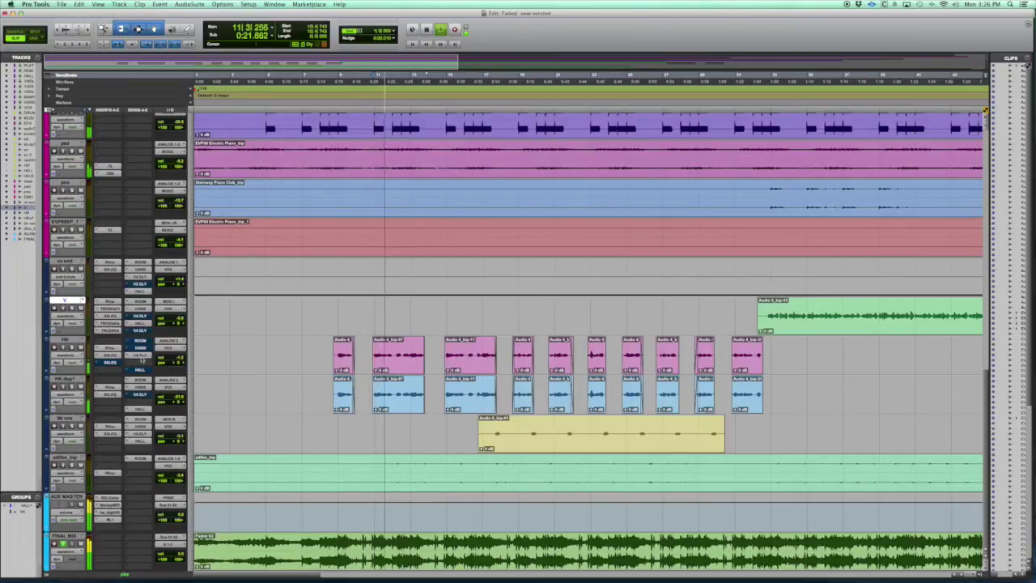
{"action": "left_click", "coordinate": [140, 357]}
{"action": "left_click_drag", "start_coordinate": [289, 240], "coordinate": [288, 232]}
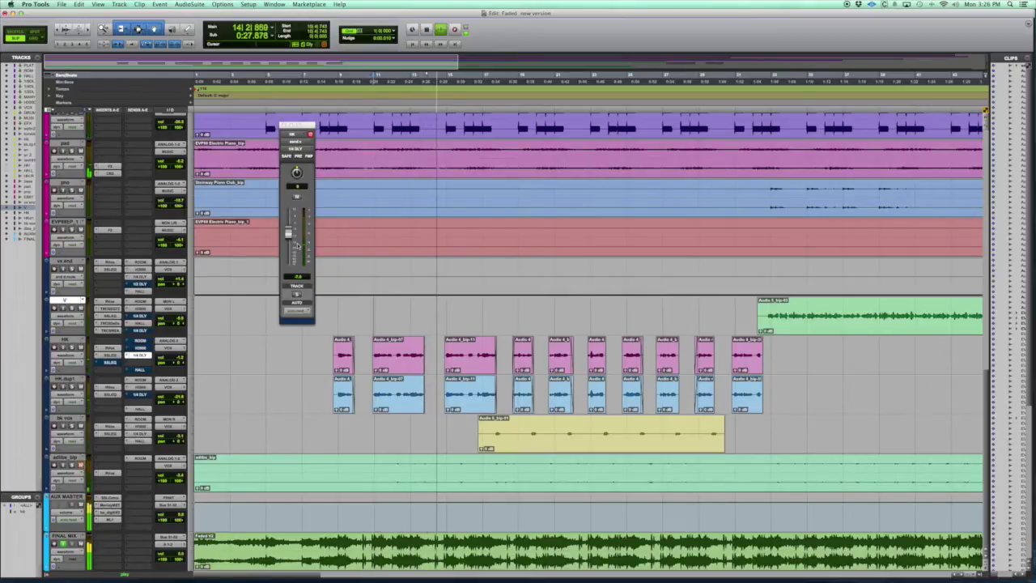
Audition the vocal with its HALL send controls showing, then close them.
{"action": "key", "text": "space"}
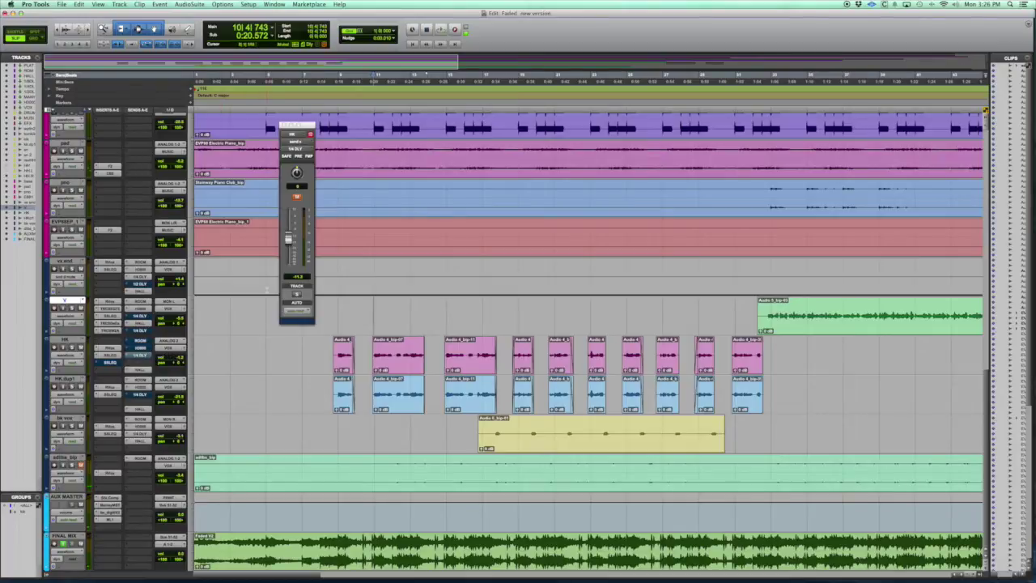
{"action": "left_click", "coordinate": [146, 372]}
{"action": "key", "text": "space"}
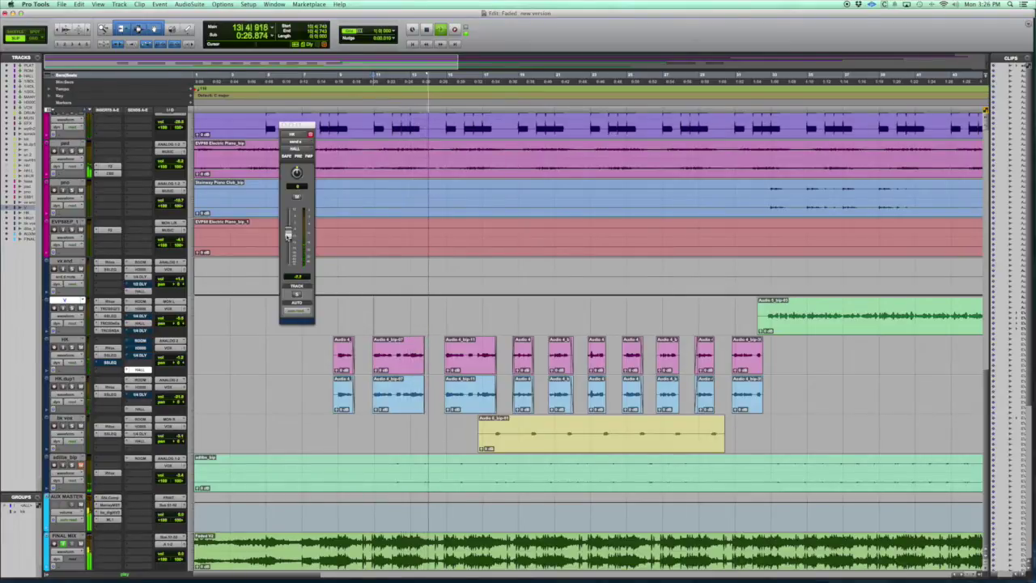
{"action": "key", "text": "space"}
{"action": "left_click", "coordinate": [142, 359]}
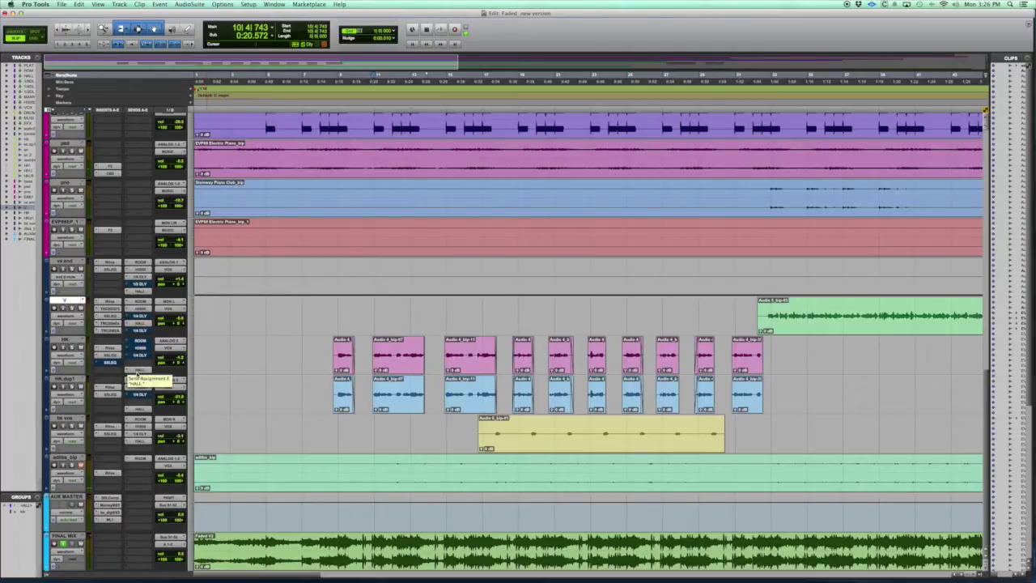
Unmute the HK vocal's send and show its HALL send level, scrolling up to the aux tracks.
{"action": "left_click", "coordinate": [143, 359]}
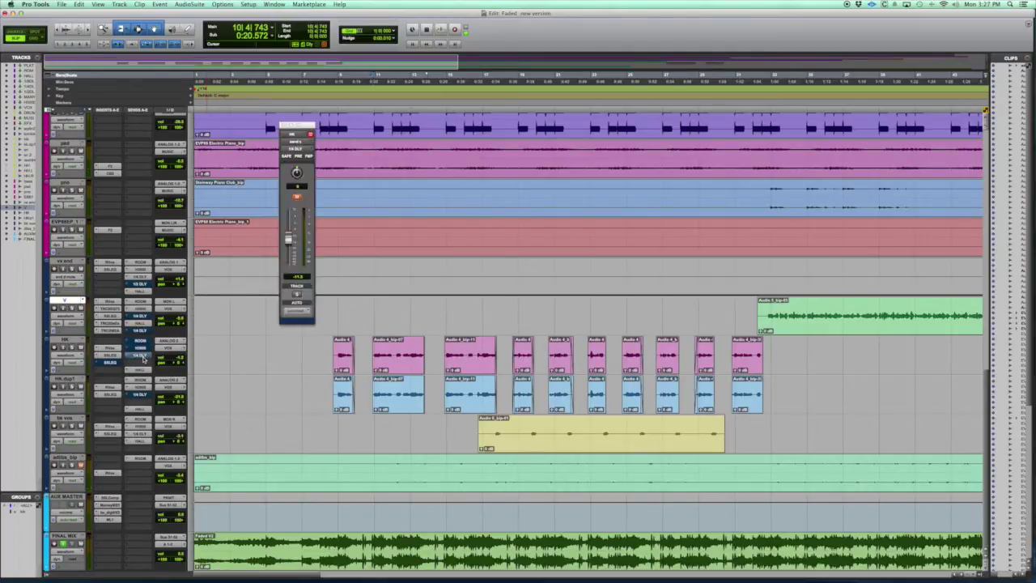
{"action": "left_click", "coordinate": [143, 359]}
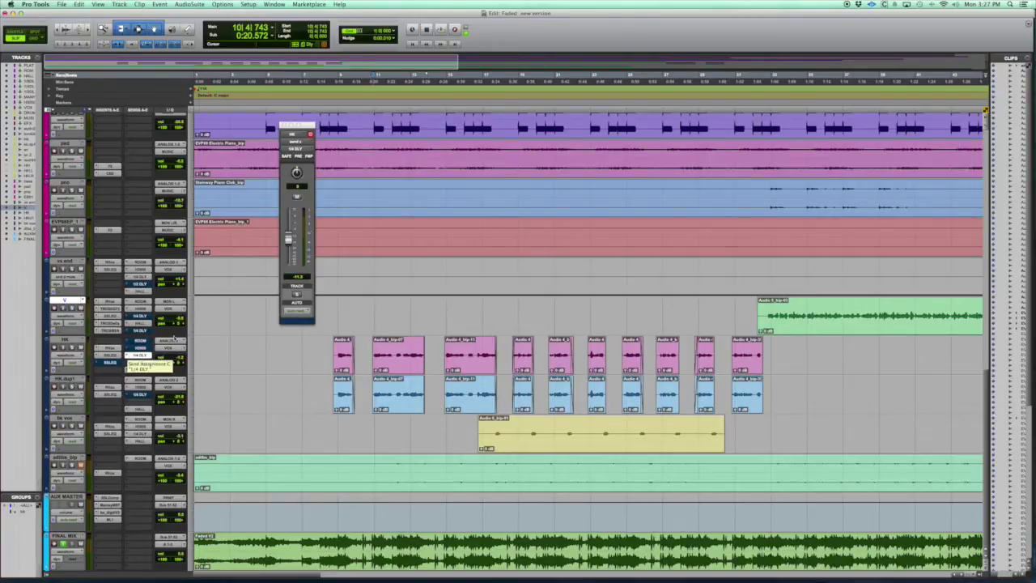
{"action": "left_click", "coordinate": [139, 369]}
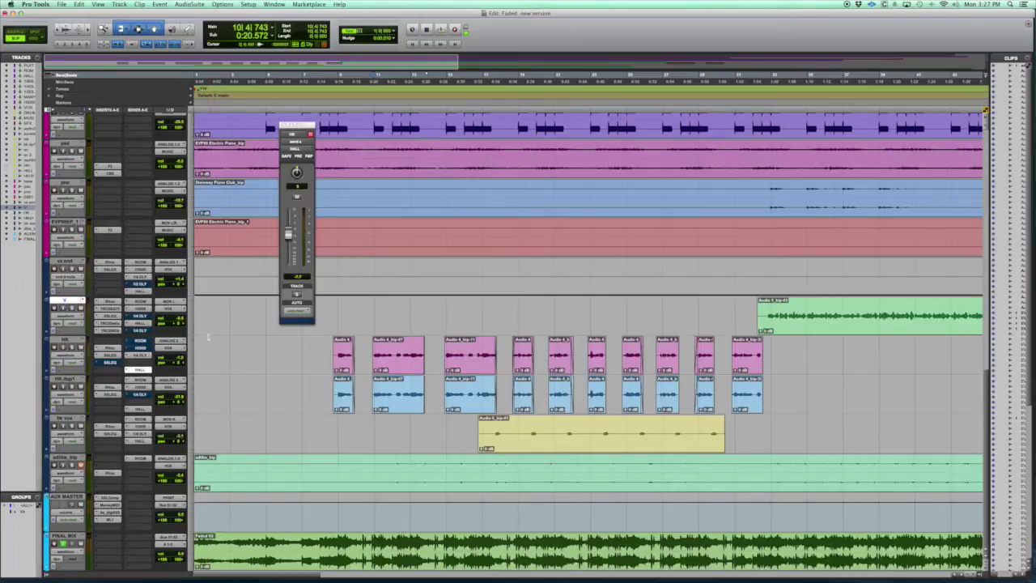
{"action": "scroll", "coordinate": [146, 344], "scroll_direction": "up", "scroll_amount": 15}
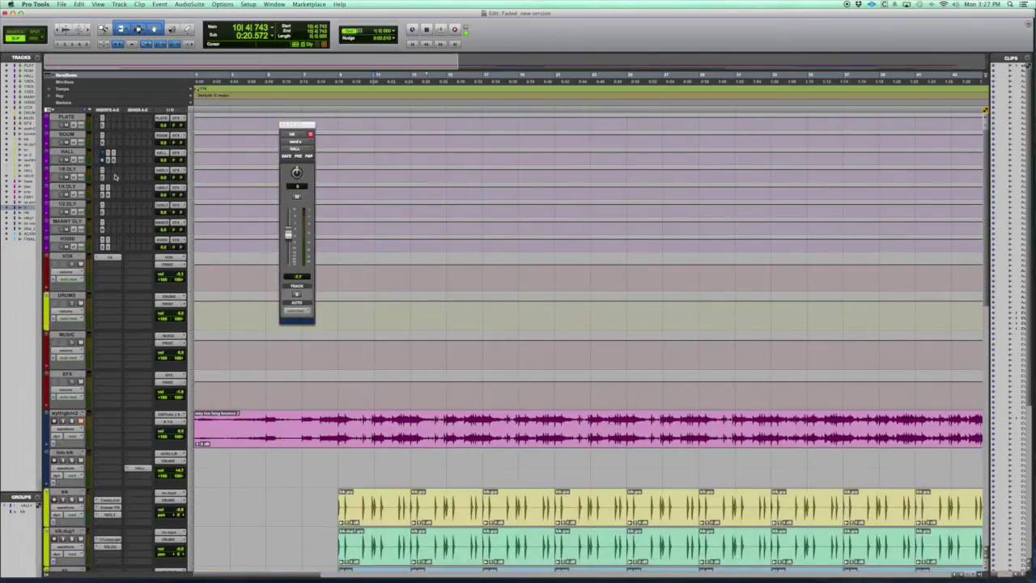
Open the HALL aux's D-Verb above the tracks and select its PRE-DELAY value.
{"action": "left_click", "coordinate": [71, 153]}
{"action": "left_click", "coordinate": [109, 158]}
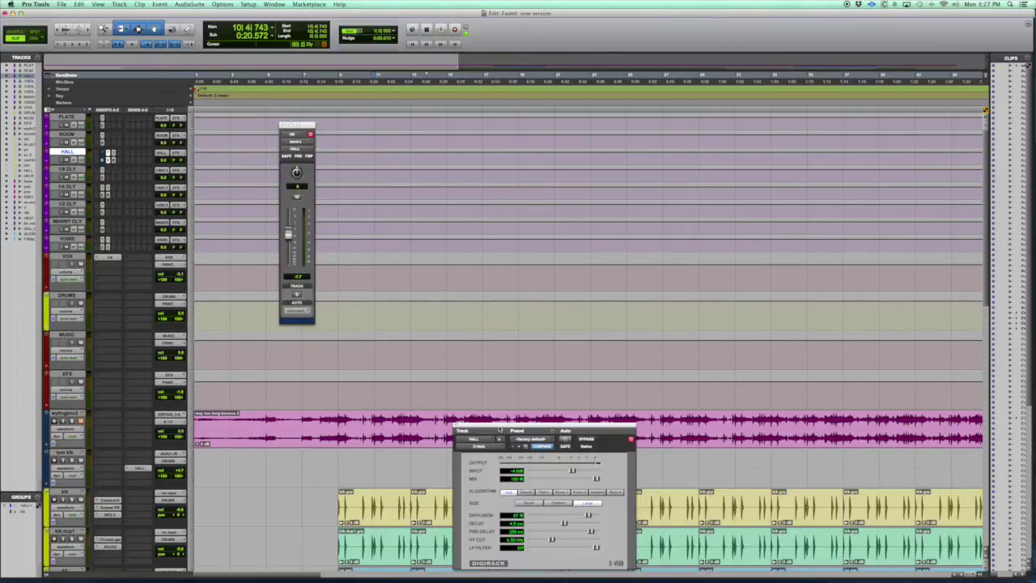
{"action": "left_click_drag", "start_coordinate": [500, 427], "coordinate": [361, 105]}
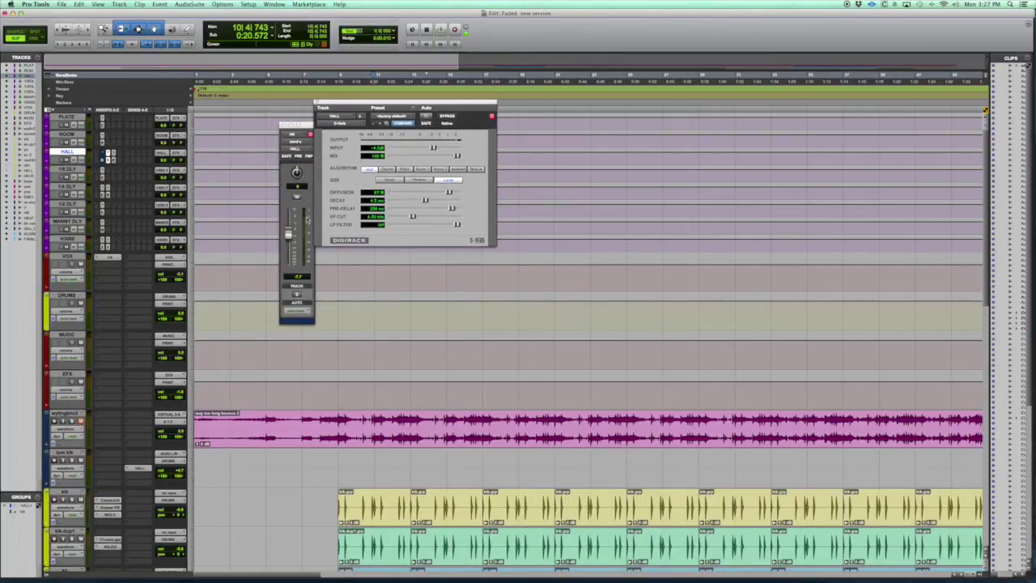
{"action": "left_click", "coordinate": [373, 209]}
{"action": "left_click", "coordinate": [377, 209]}
Open Music Math and enter 116 BPM in its Delay calculator.
{"action": "mouse_move", "coordinate": [478, 571]}
{"action": "left_click", "coordinate": [608, 559]}
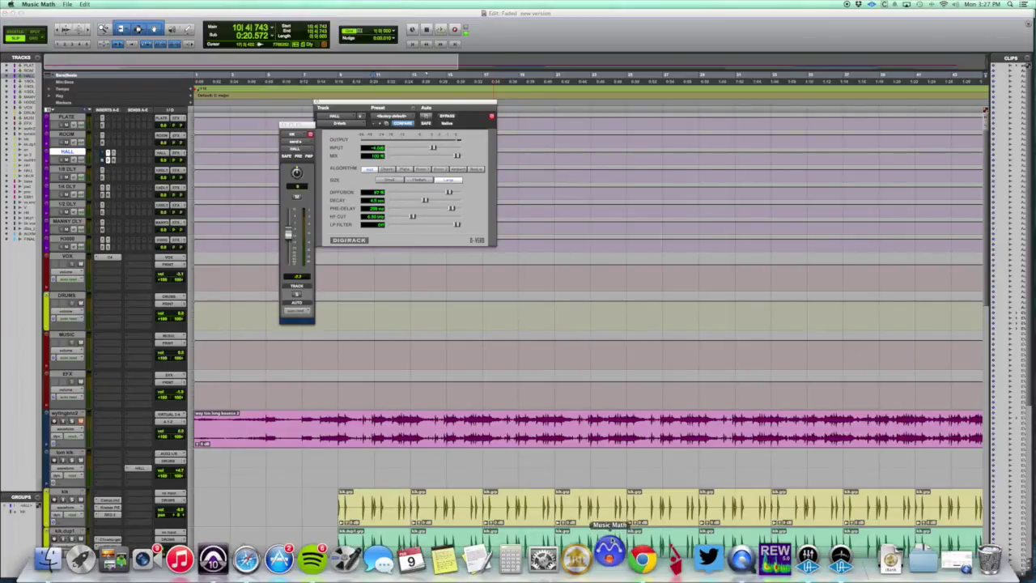
{"action": "left_click_drag", "start_coordinate": [798, 203], "coordinate": [739, 200]}
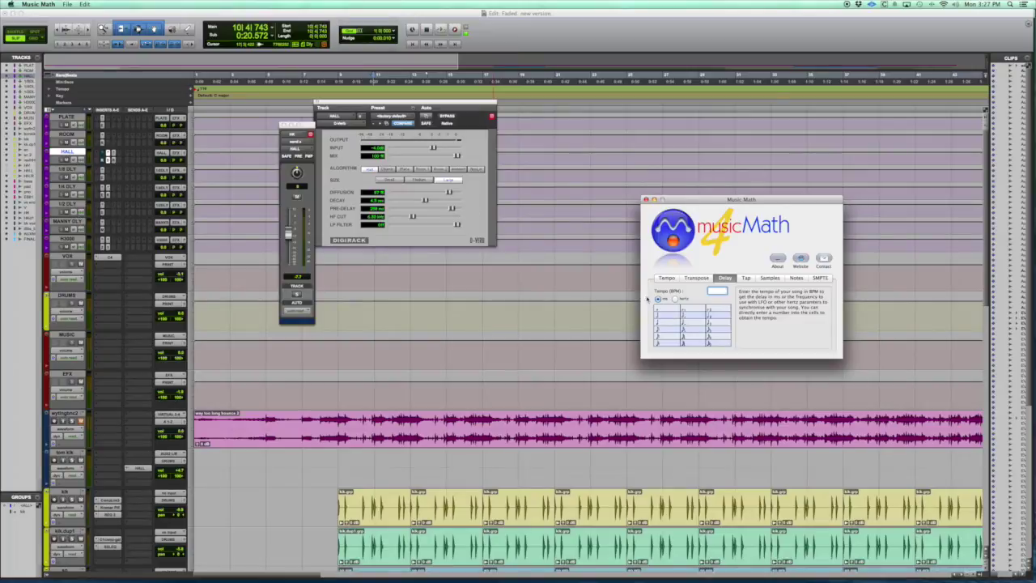
{"action": "type", "text": "116"}
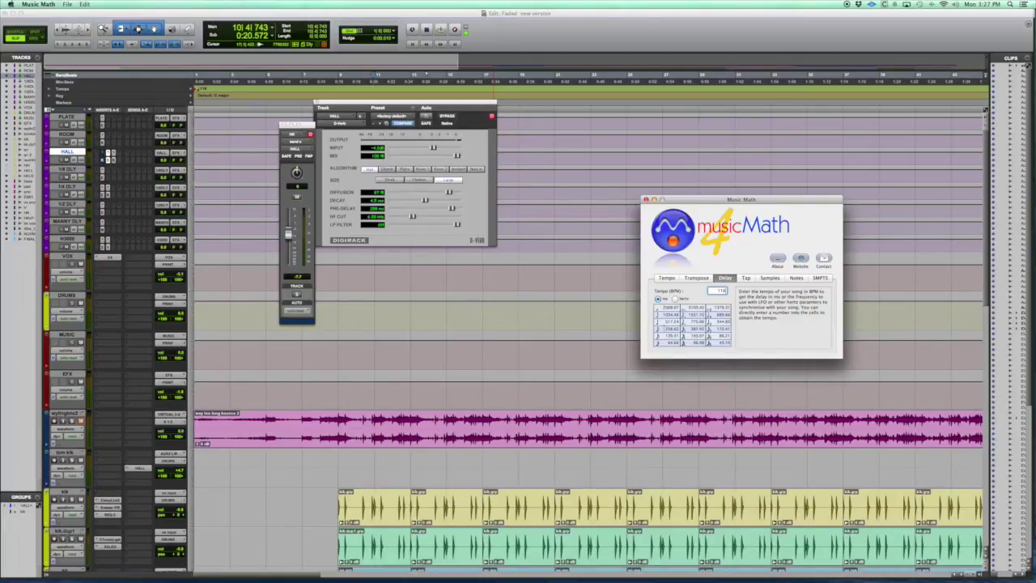
Arrange Music Math over Pro Tools and close the D-Verb plug-in window.
{"action": "left_click", "coordinate": [389, 240]}
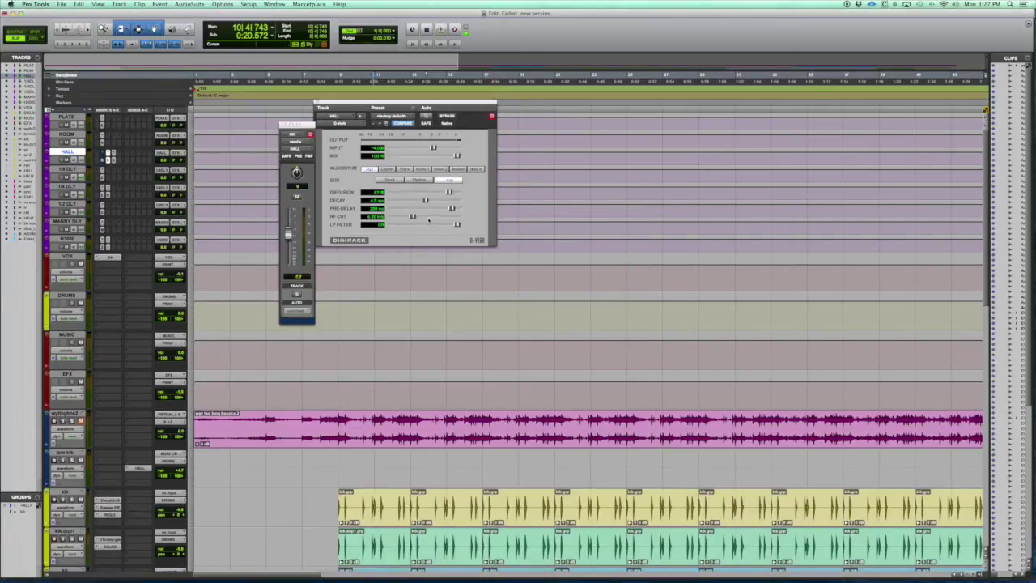
{"action": "key", "text": "super+Tab"}
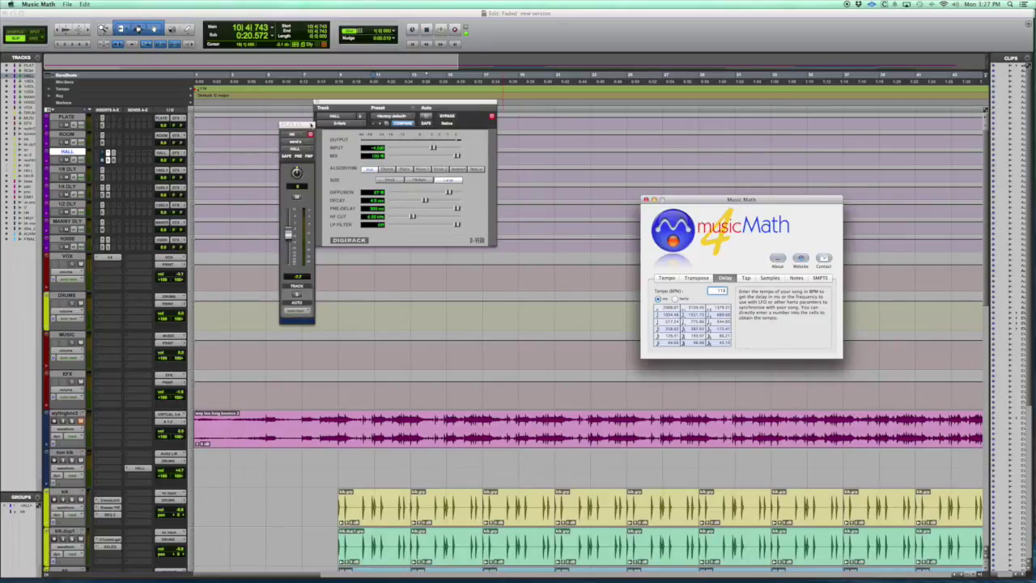
{"action": "left_click_drag", "start_coordinate": [329, 105], "coordinate": [350, 144]}
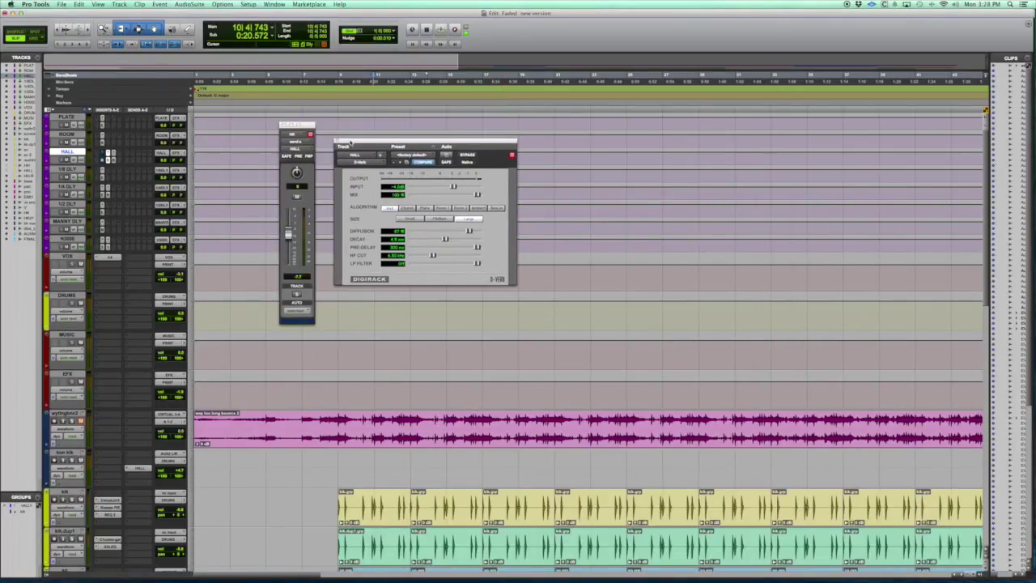
{"action": "key", "text": "super+Tab"}
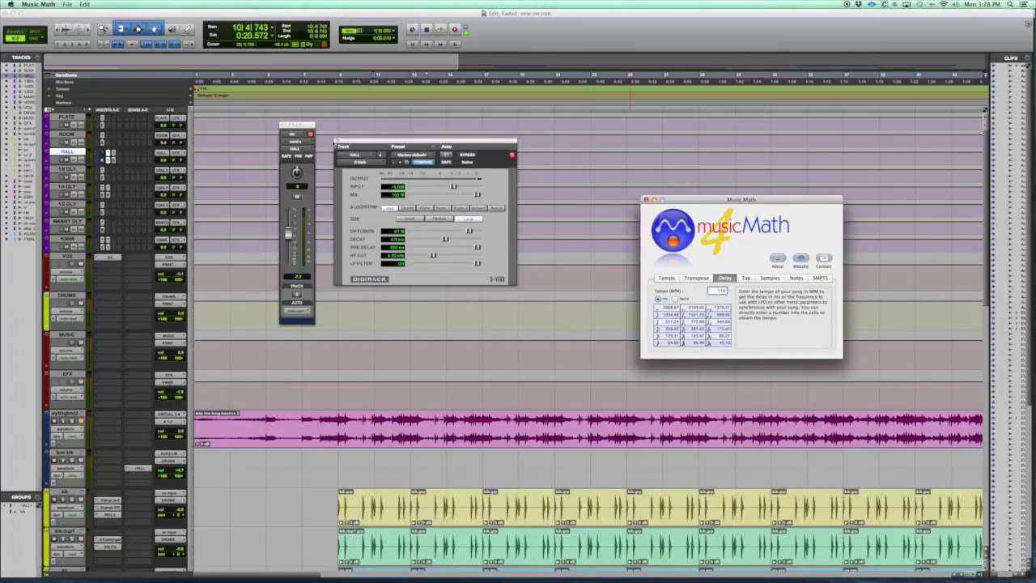
{"action": "left_click", "coordinate": [336, 143]}
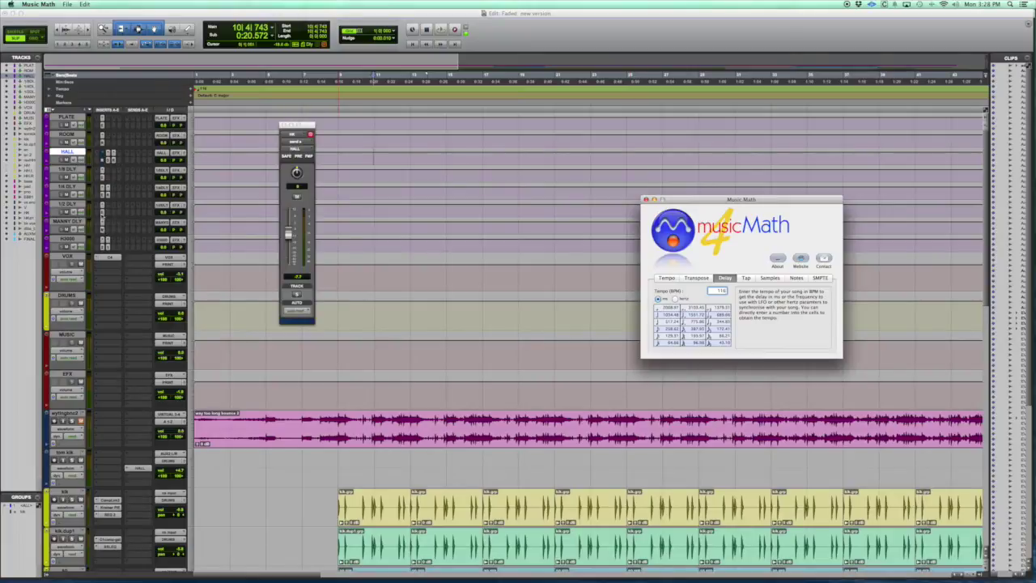
Show the 1/4 DLY aux's Renaissance Reverb and EchoBoy windows, with EchoBoy placed below.
{"action": "left_click", "coordinate": [68, 187]}
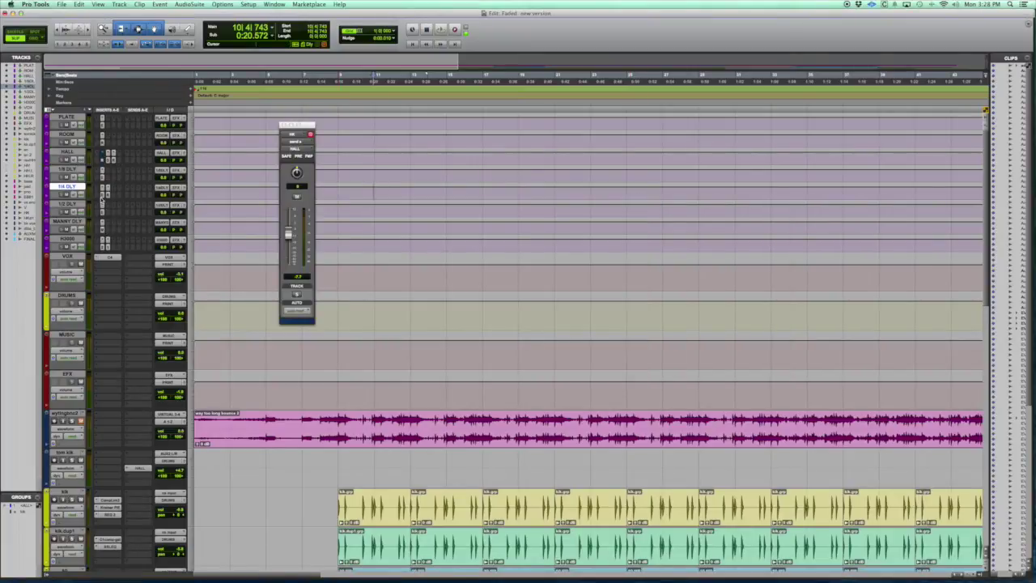
{"action": "left_click", "coordinate": [104, 192]}
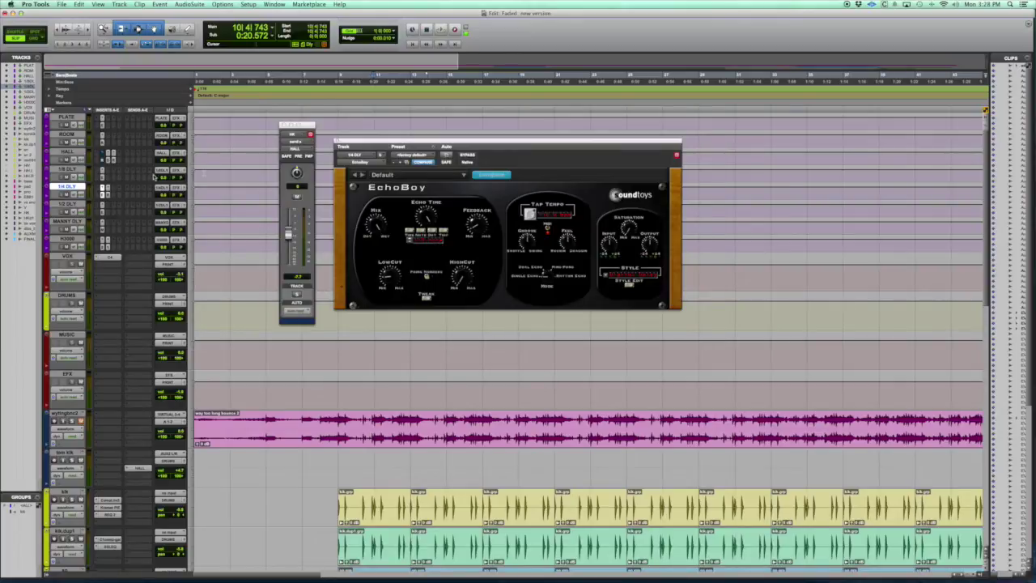
{"action": "left_click", "coordinate": [111, 192]}
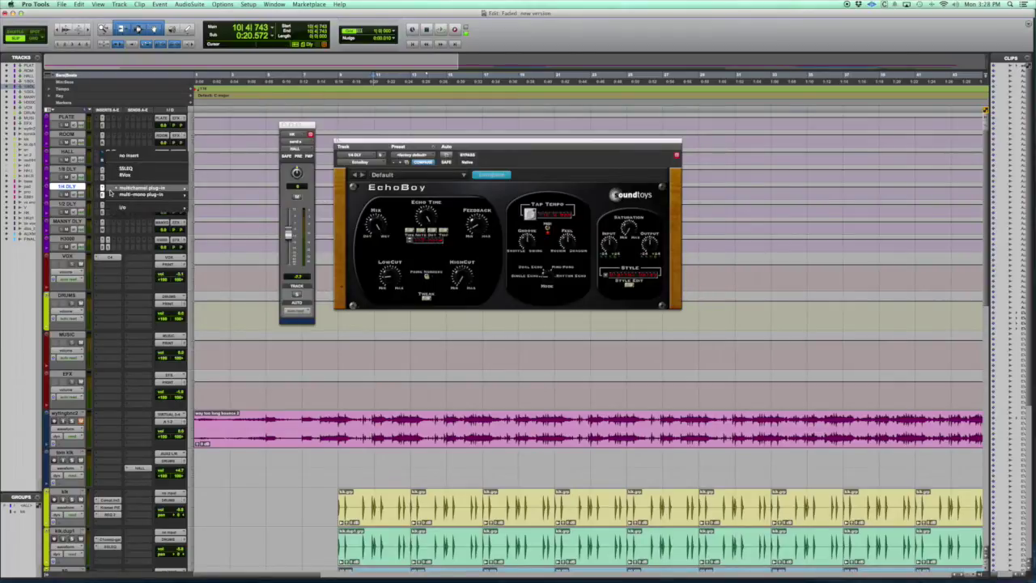
{"action": "left_click", "coordinate": [125, 174]}
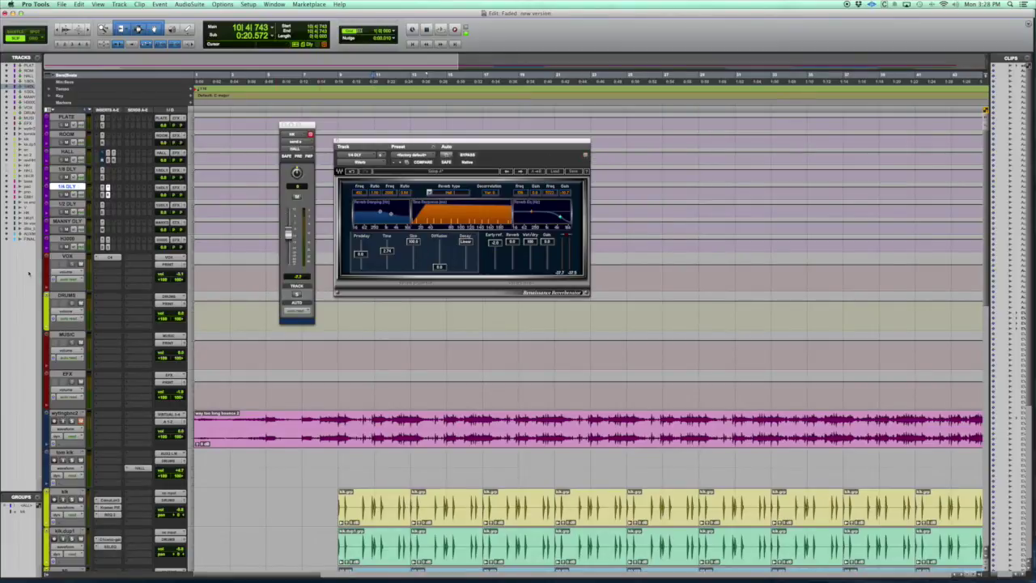
{"action": "left_click", "coordinate": [102, 194]}
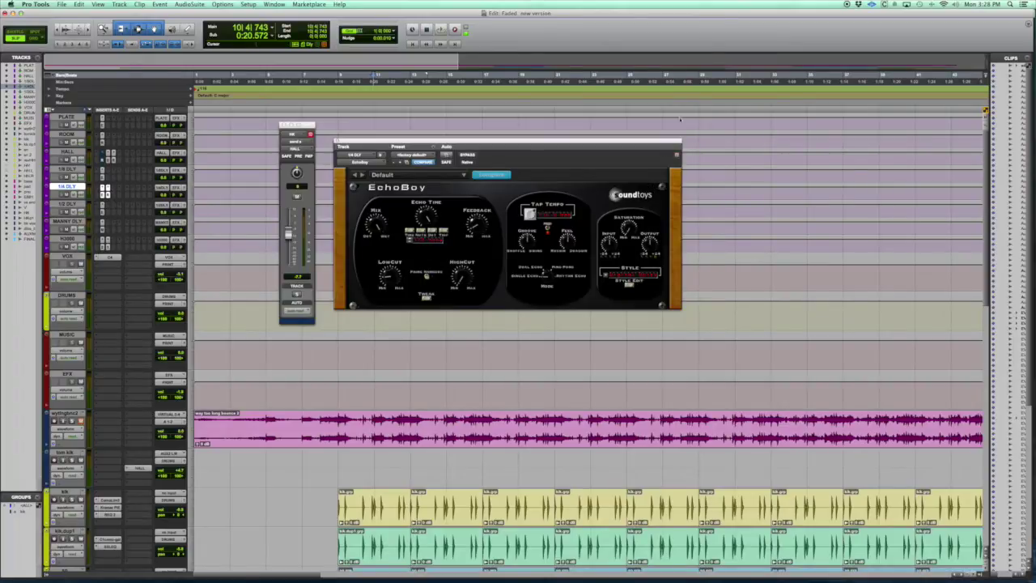
{"action": "left_click_drag", "start_coordinate": [672, 144], "coordinate": [655, 297]}
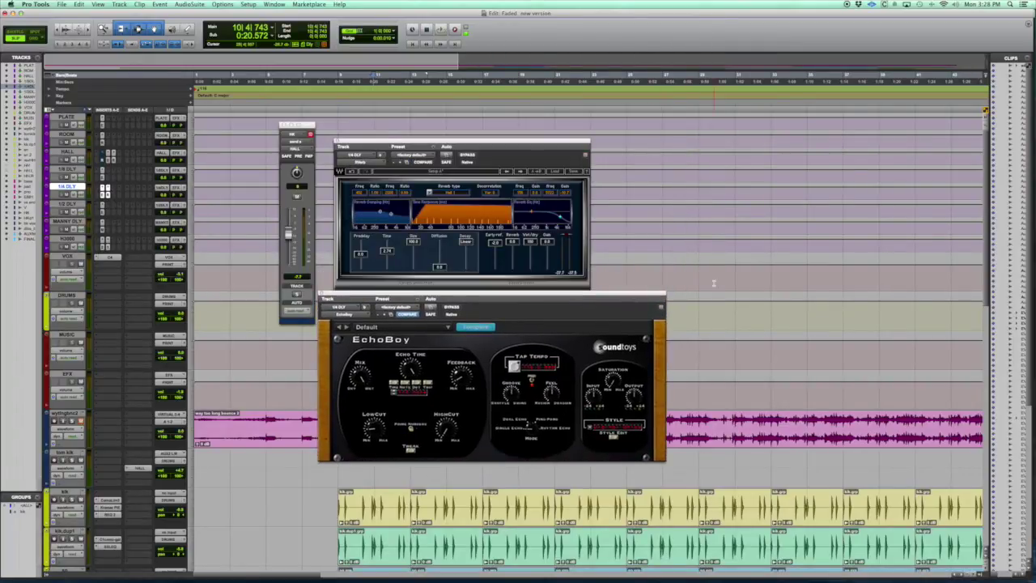
{"action": "scroll", "coordinate": [714, 283], "scroll_direction": "down", "scroll_amount": 15}
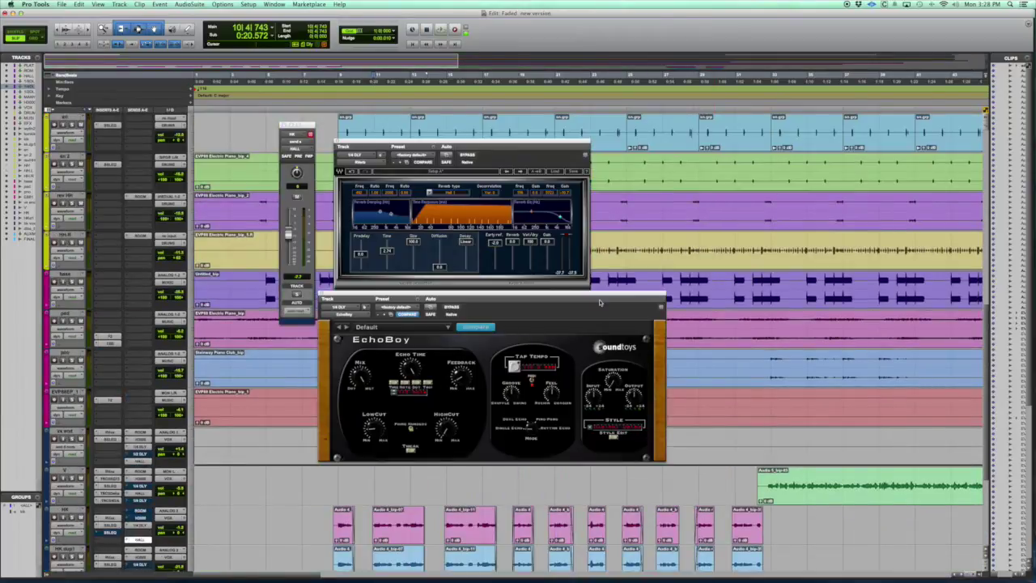
{"action": "left_click", "coordinate": [397, 531]}
{"action": "key", "text": "space"}
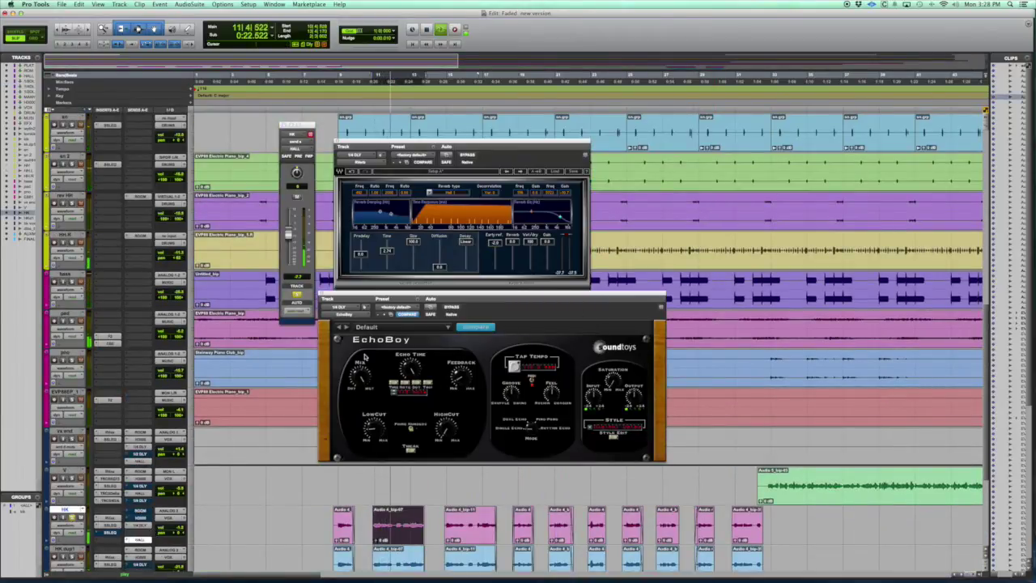
{"action": "key", "text": "space"}
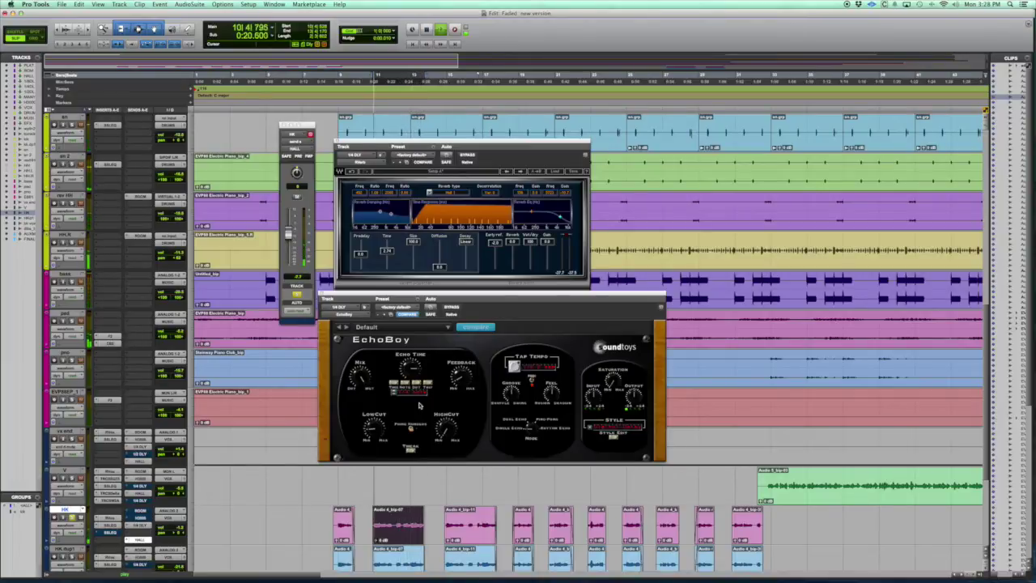
{"action": "left_click", "coordinate": [371, 484]}
{"action": "key", "text": "space"}
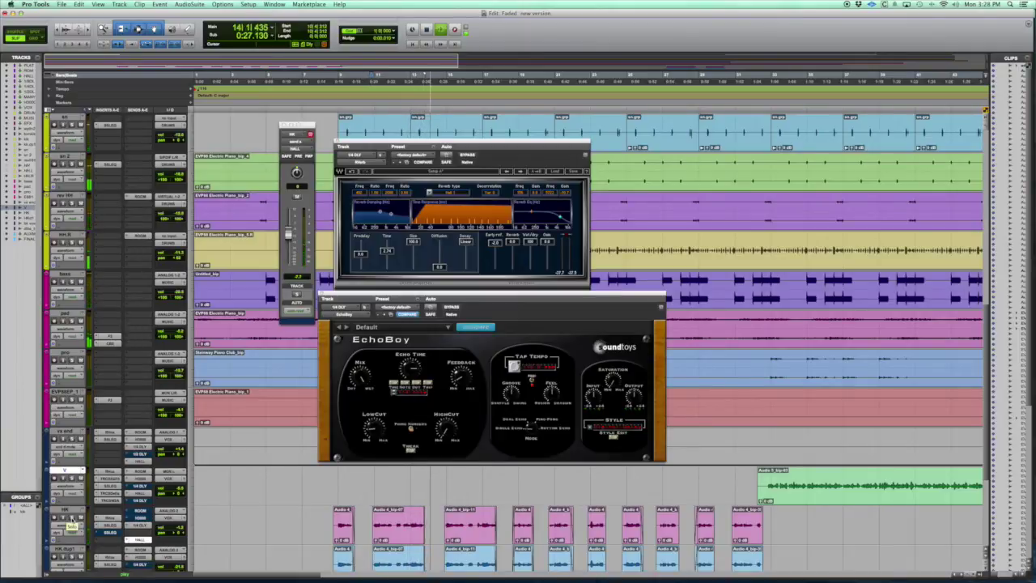
{"action": "key", "text": "space"}
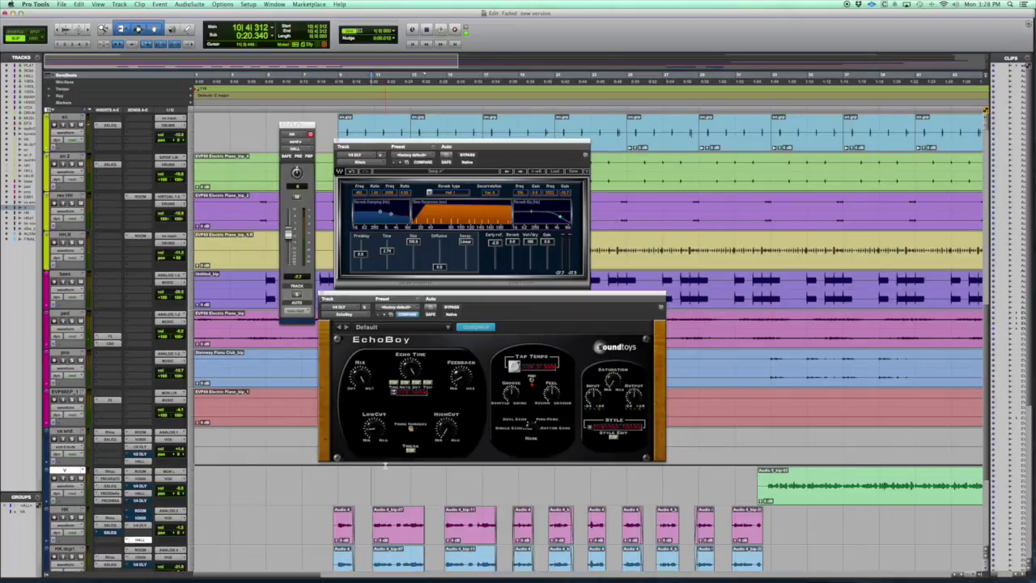
{"action": "key", "text": "space"}
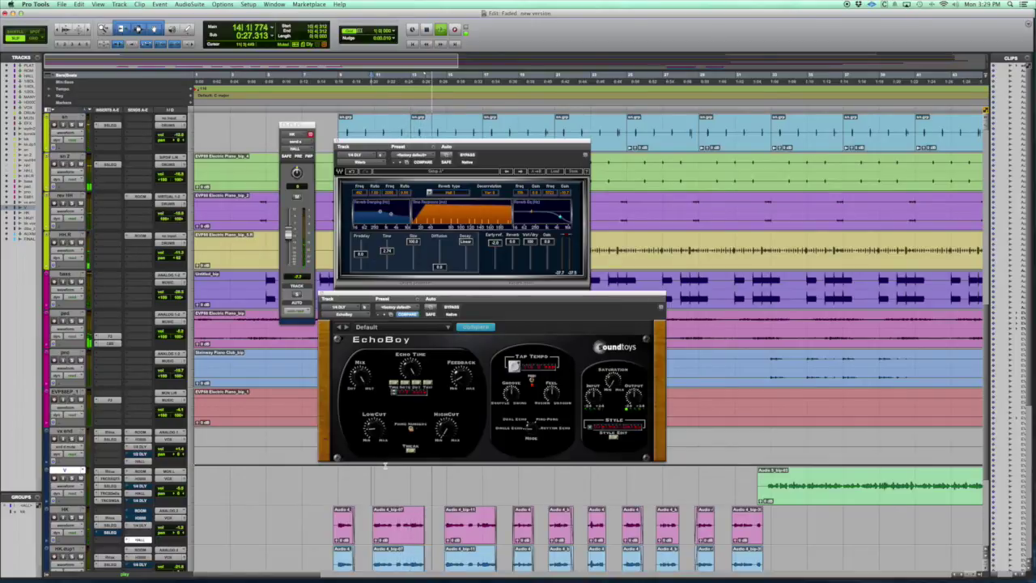
{"action": "key", "text": "space"}
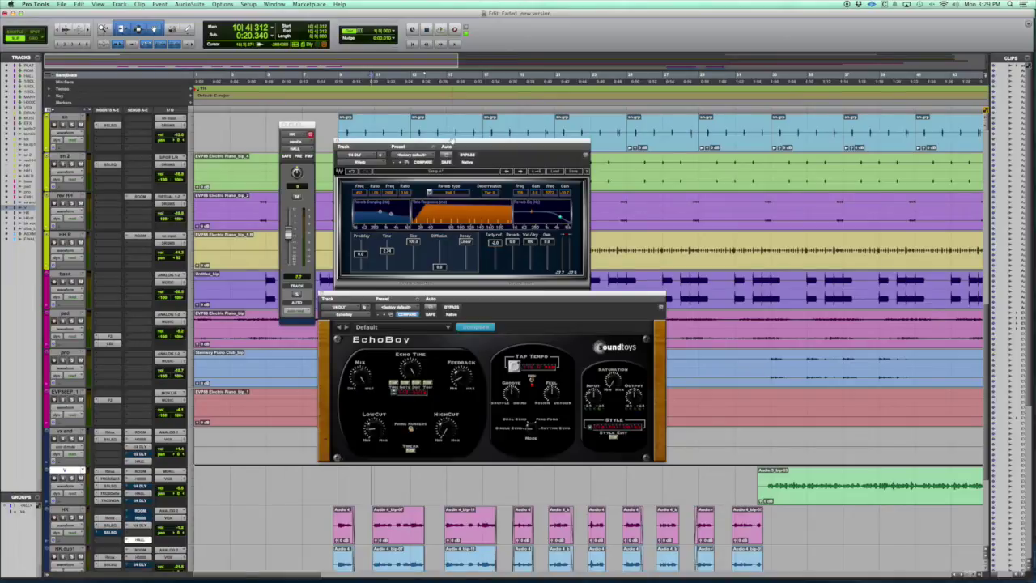
Try a 0.60 Renaissance Reverb decay on the 1/4 DLY return, then lengthen it and replay.
{"action": "left_click_drag", "start_coordinate": [466, 144], "coordinate": [547, 87]}
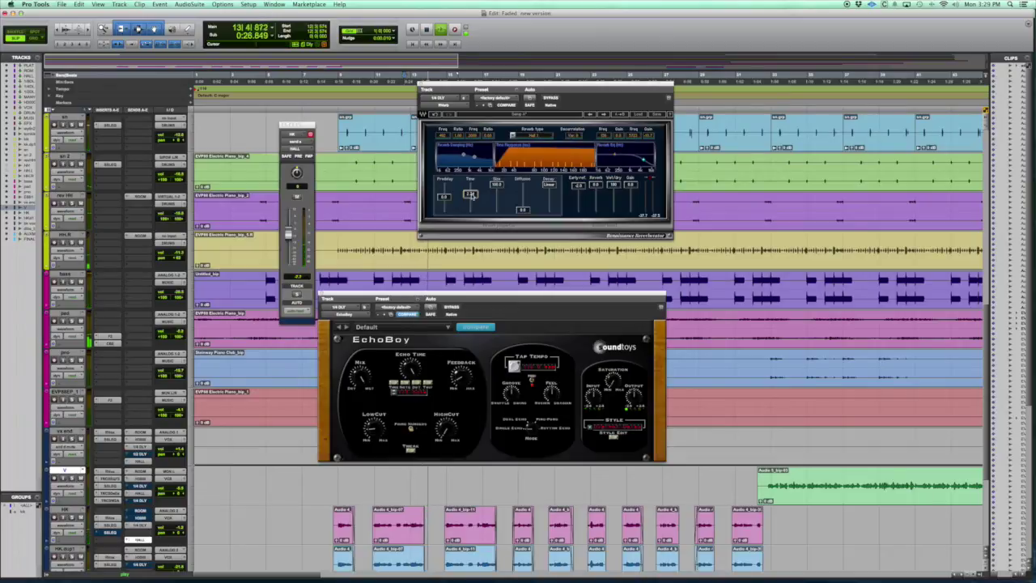
{"action": "key", "text": "space"}
{"action": "left_click_drag", "start_coordinate": [471, 194], "coordinate": [470, 200]}
{"action": "key", "text": "space"}
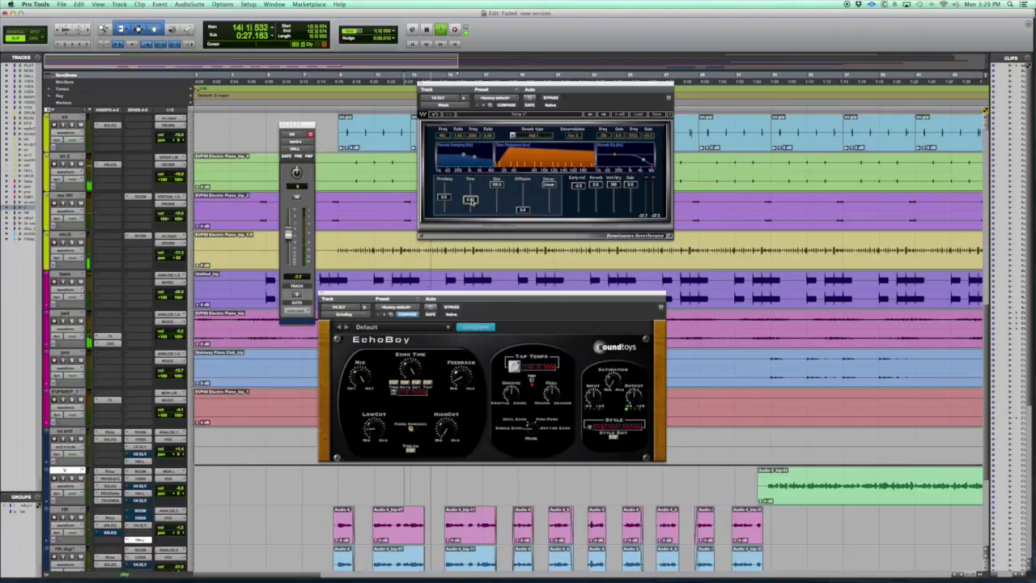
{"action": "key", "text": "space"}
{"action": "left_click_drag", "start_coordinate": [470, 200], "coordinate": [472, 191]}
{"action": "key", "text": "space"}
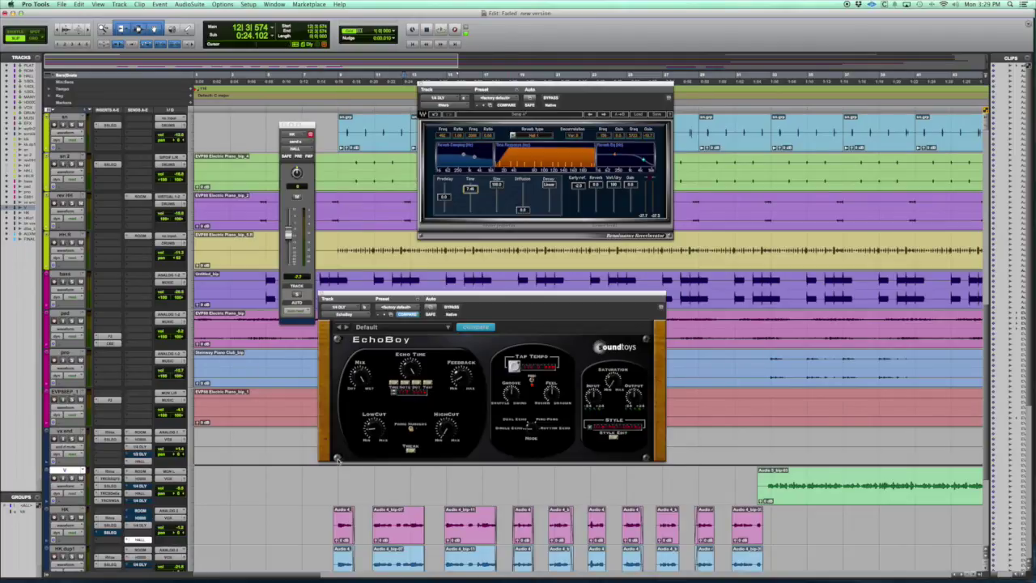
Drag a range selection across the earlier vocal clips in the lower tracks.
{"action": "left_click_drag", "start_coordinate": [333, 478], "coordinate": [641, 485]}
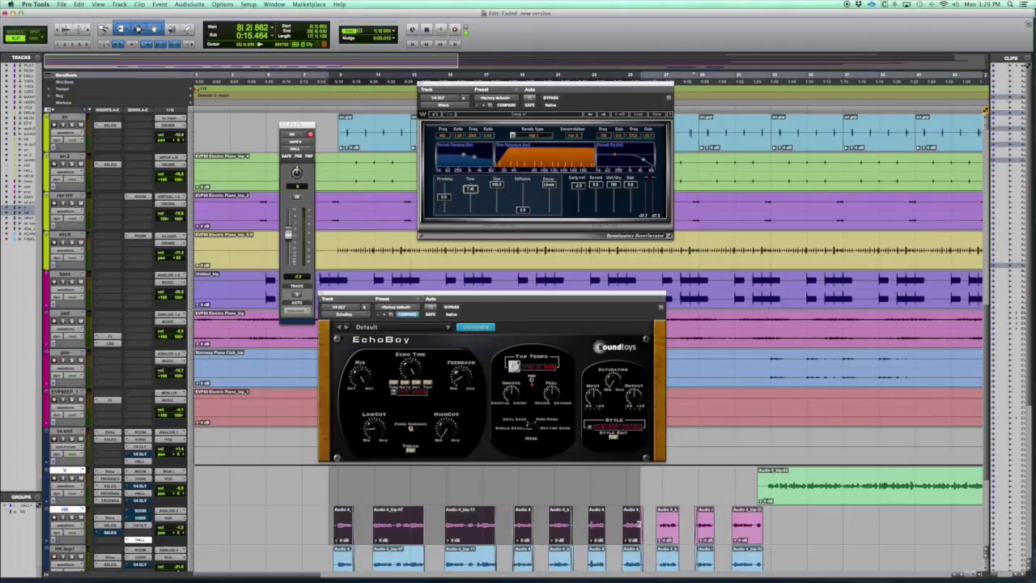